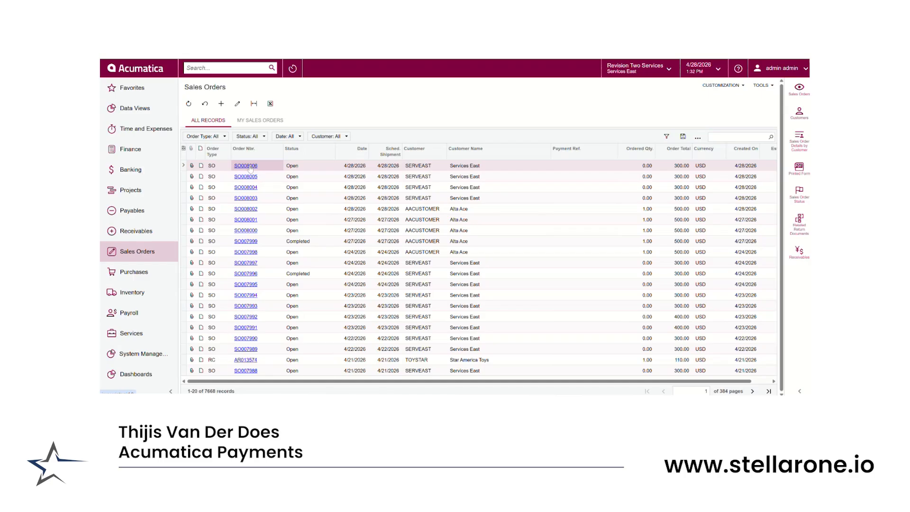
Open the newest Services East sales order and start creating a payment from its payments
{"action": "left_click", "coordinate": [250, 166]}
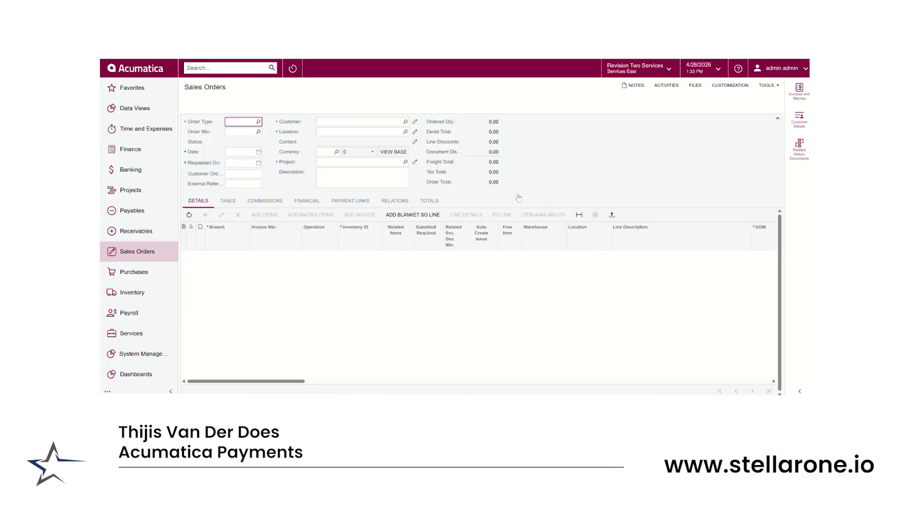
{"action": "left_click", "coordinate": [550, 201]}
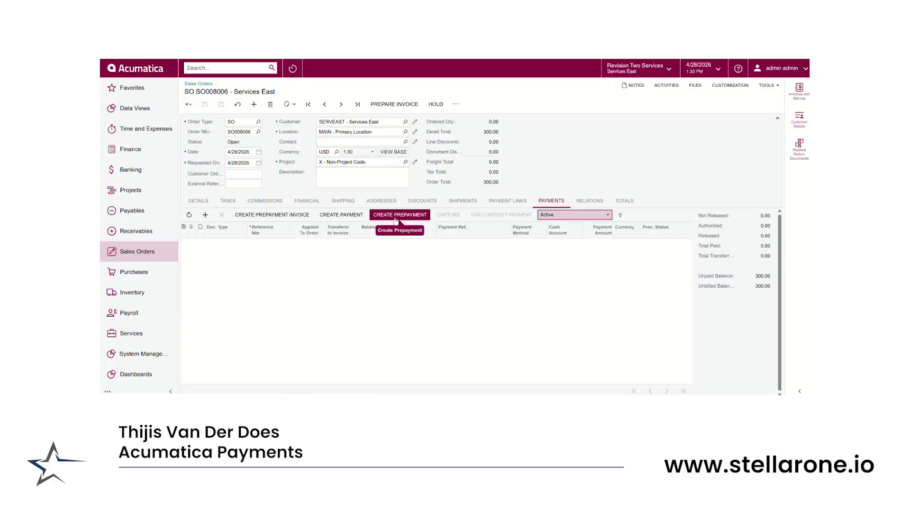
{"action": "left_click", "coordinate": [321, 214]}
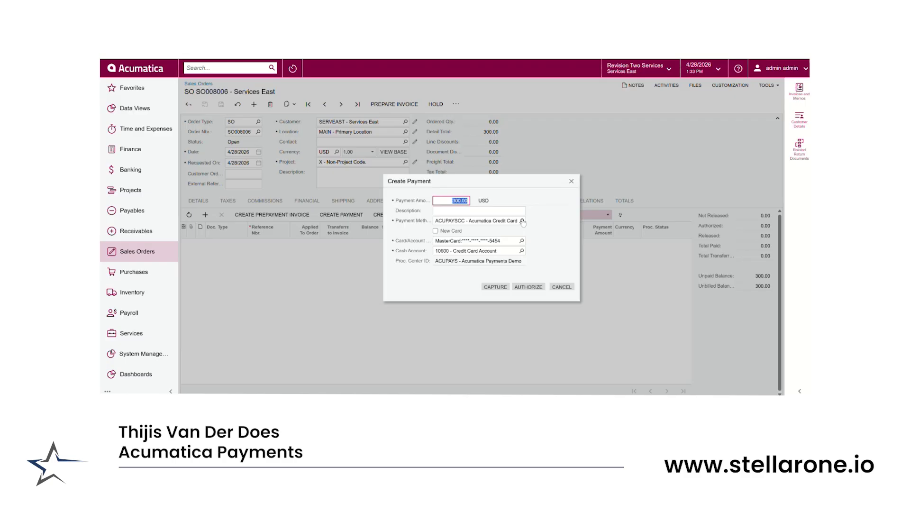
Keep ACUPAYSCC as the payment method, choose to pay with a new card, and capture the 300.00 payment
{"action": "left_click", "coordinate": [522, 221]}
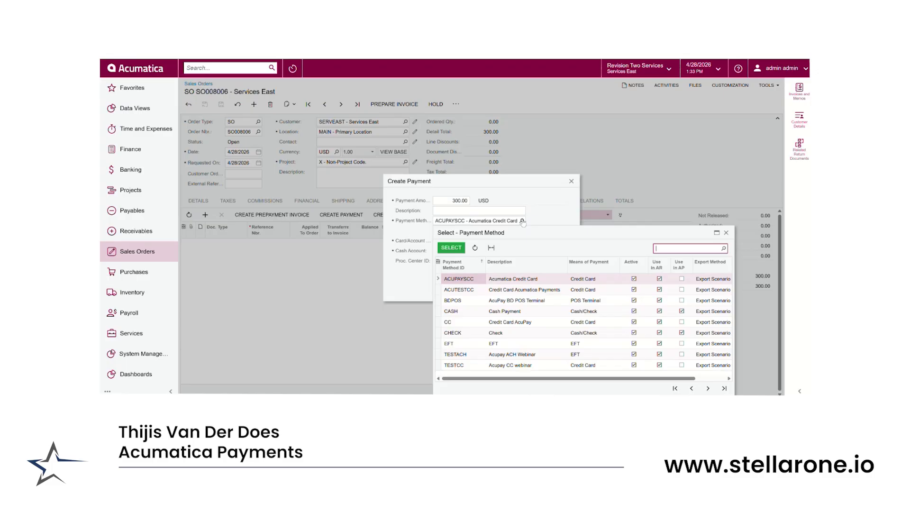
{"action": "left_click", "coordinate": [452, 248]}
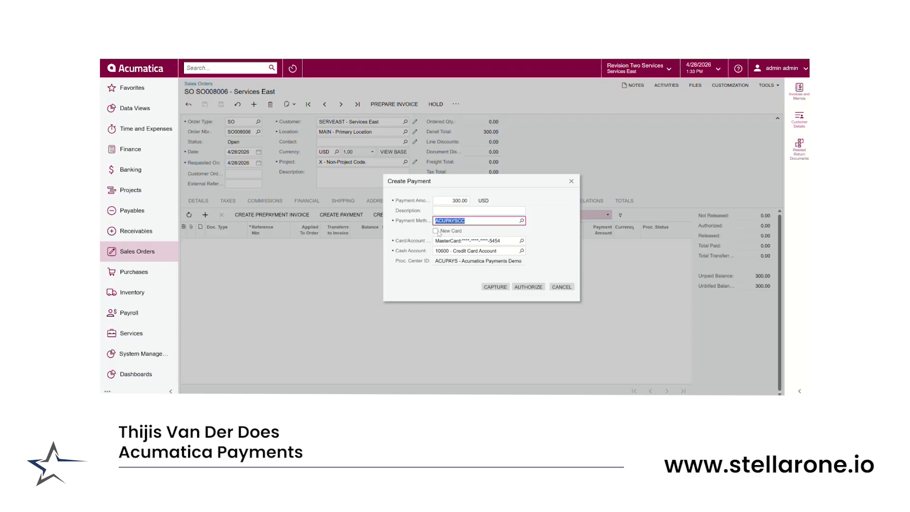
{"action": "left_click", "coordinate": [436, 231]}
{"action": "left_click", "coordinate": [472, 231]}
{"action": "left_click", "coordinate": [473, 231]}
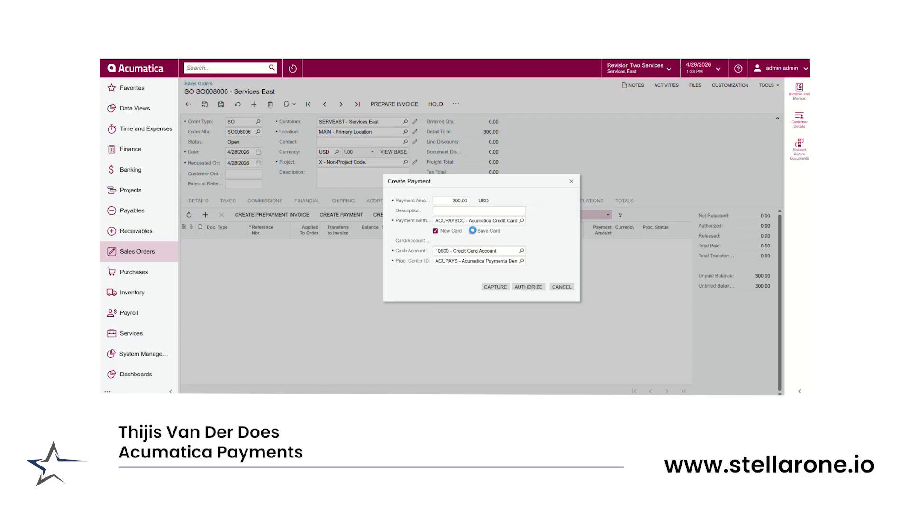
{"action": "left_click", "coordinate": [490, 287]}
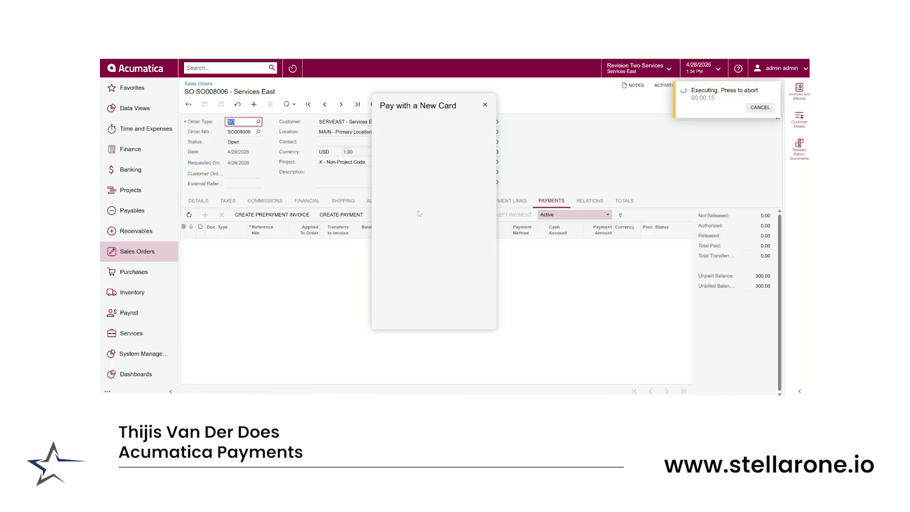
Enter Test as the cardholder name and fill in the credit card number for the new card
{"action": "type", "text": "Test"}
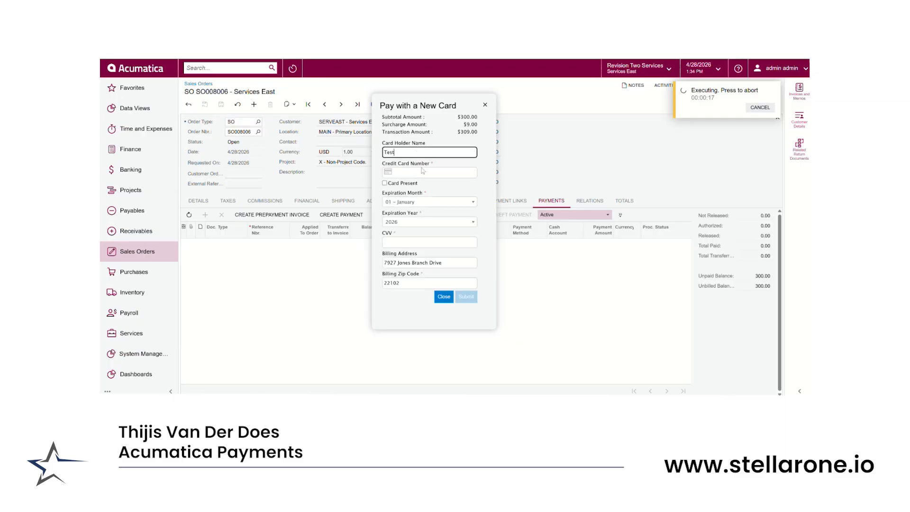
{"action": "left_click", "coordinate": [419, 172]}
{"action": "type", "text": "4111111111111111"}
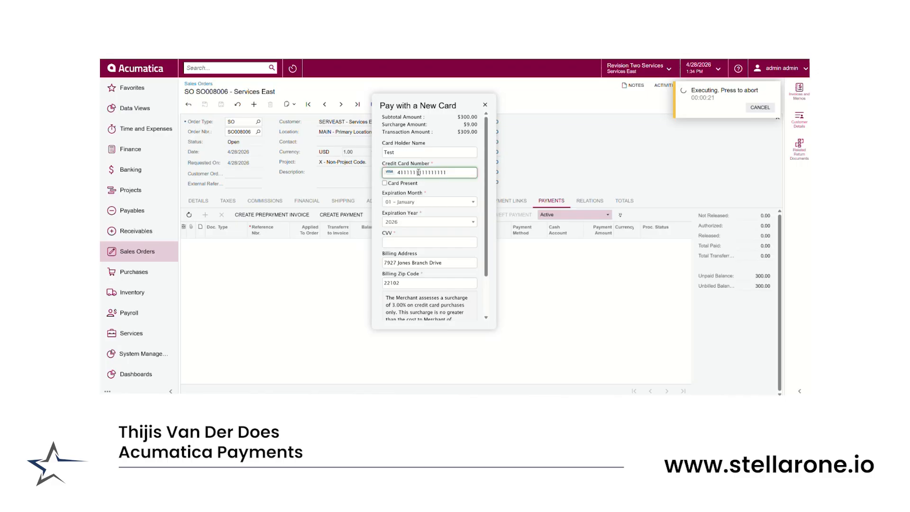
Set the card's expiration year to 2027, enter the CVV, and submit the card payment
{"action": "left_click", "coordinate": [406, 223]}
{"action": "left_click", "coordinate": [400, 253]}
{"action": "left_click", "coordinate": [400, 242]}
{"action": "type", "text": "111"}
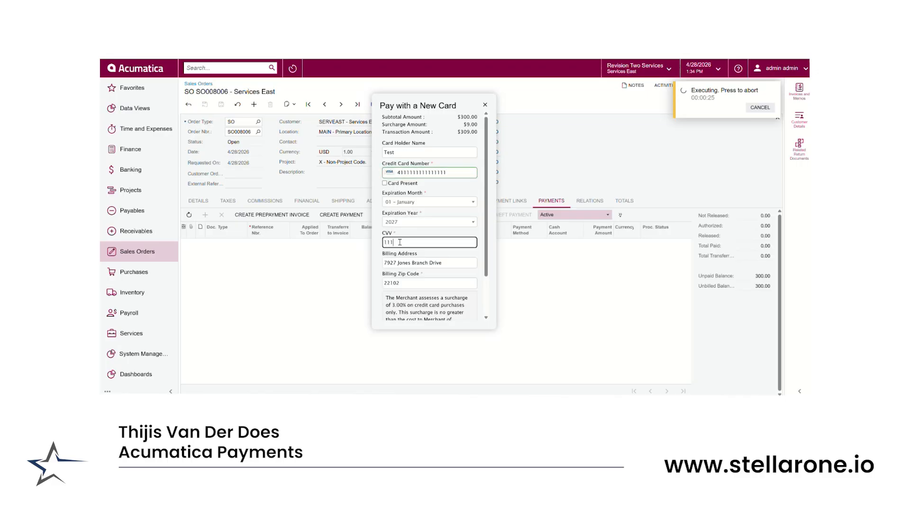
{"action": "scroll", "coordinate": [409, 239], "scroll_direction": "down", "scroll_amount": 1}
{"action": "left_click", "coordinate": [412, 321]}
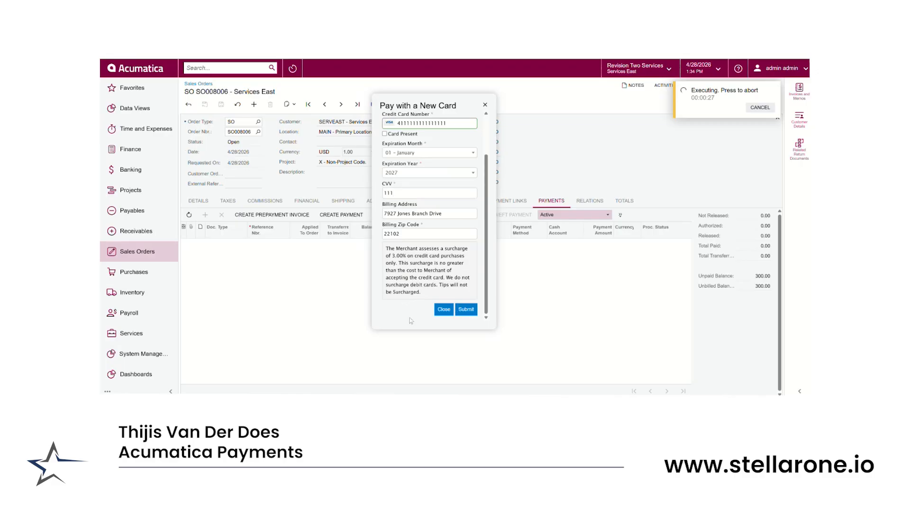
{"action": "left_click", "coordinate": [466, 310]}
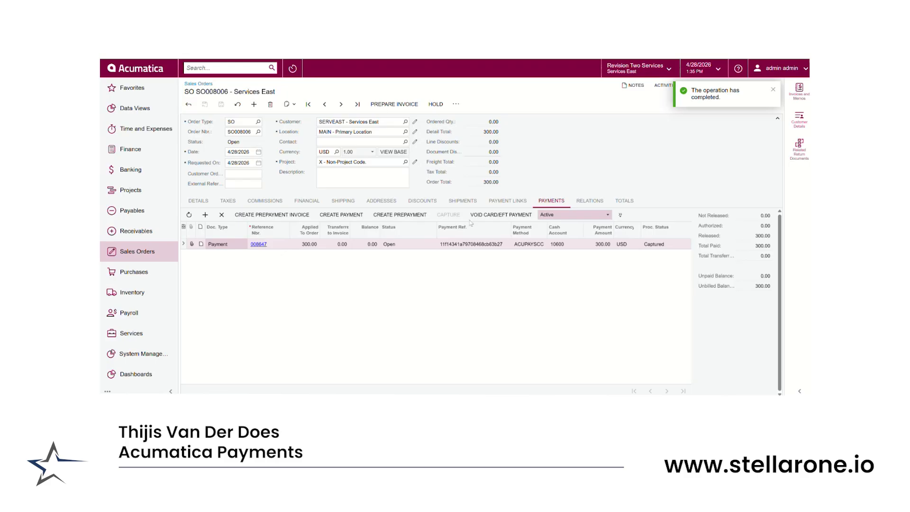
Go to the previous sales order and show its payment link details
{"action": "left_click", "coordinate": [485, 218]}
{"action": "left_click", "coordinate": [325, 106]}
{"action": "left_click", "coordinate": [504, 202]}
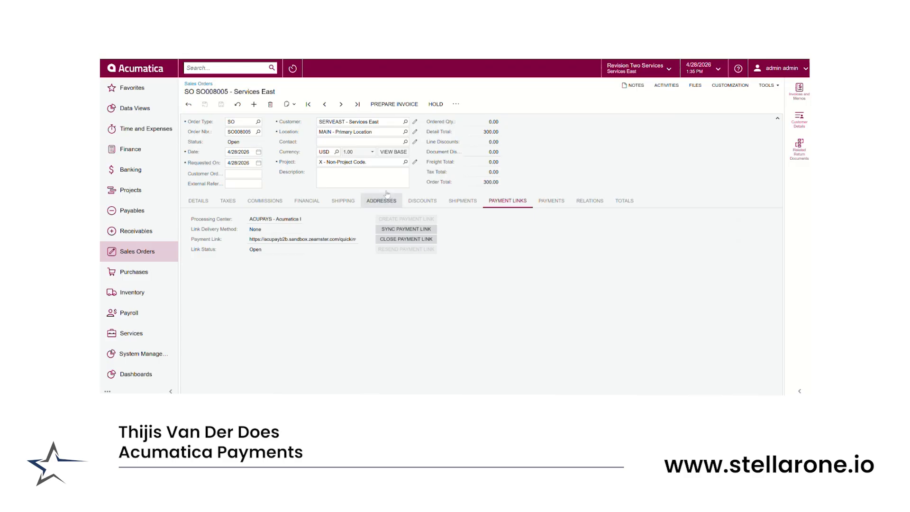
Generate the printable sales order and follow its Pay now link to the payment portal
{"action": "left_click", "coordinate": [455, 104]}
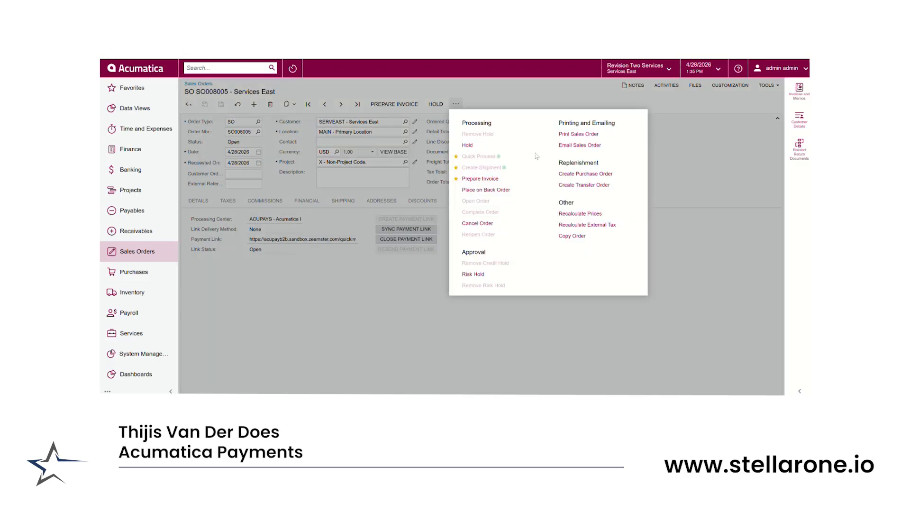
{"action": "left_click", "coordinate": [578, 134]}
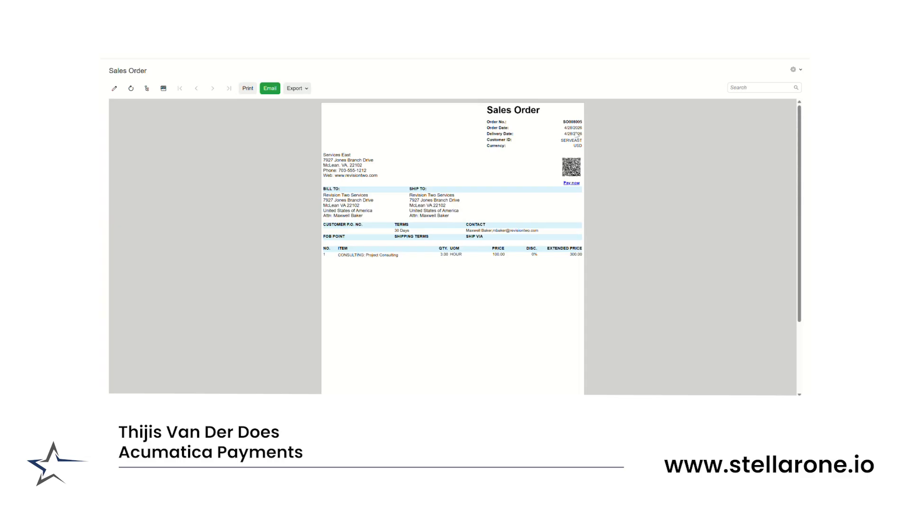
{"action": "left_click", "coordinate": [570, 186]}
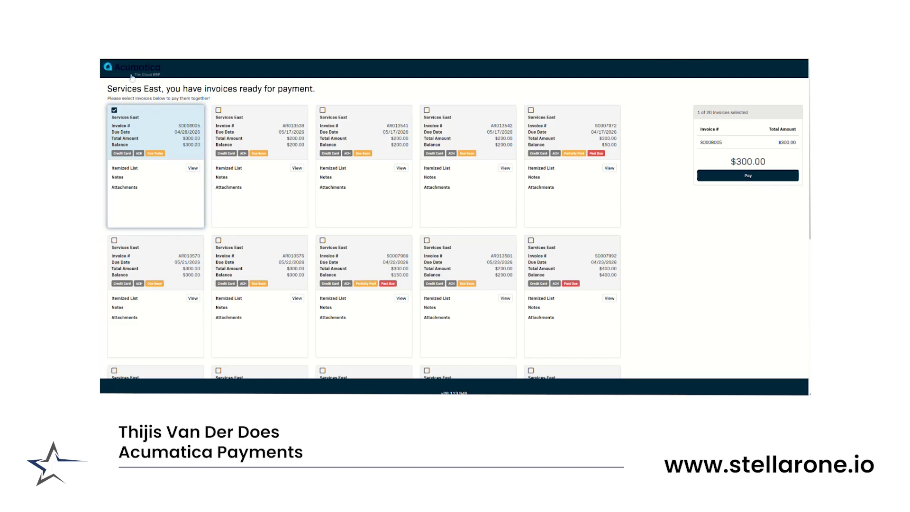
Add the second listed Services East invoice to the selected sales order and proceed to pay both
{"action": "left_click", "coordinate": [183, 43]}
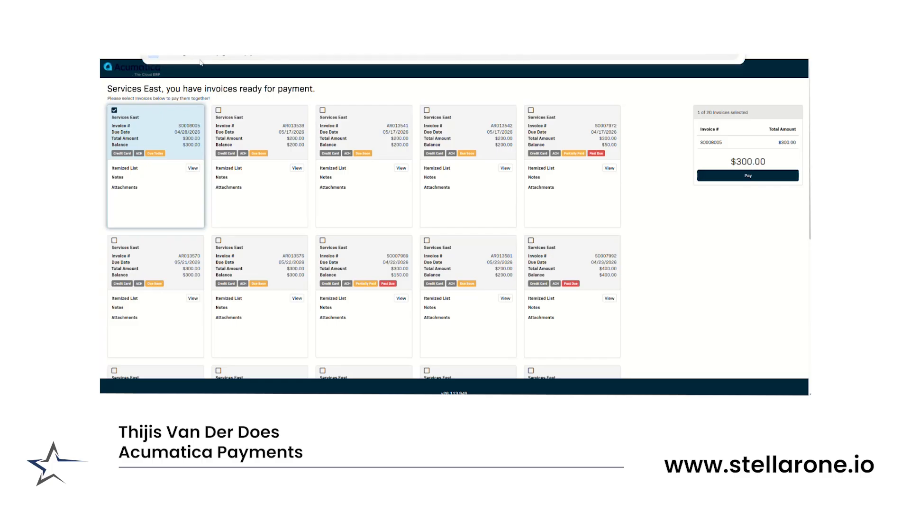
{"action": "left_click", "coordinate": [359, 94]}
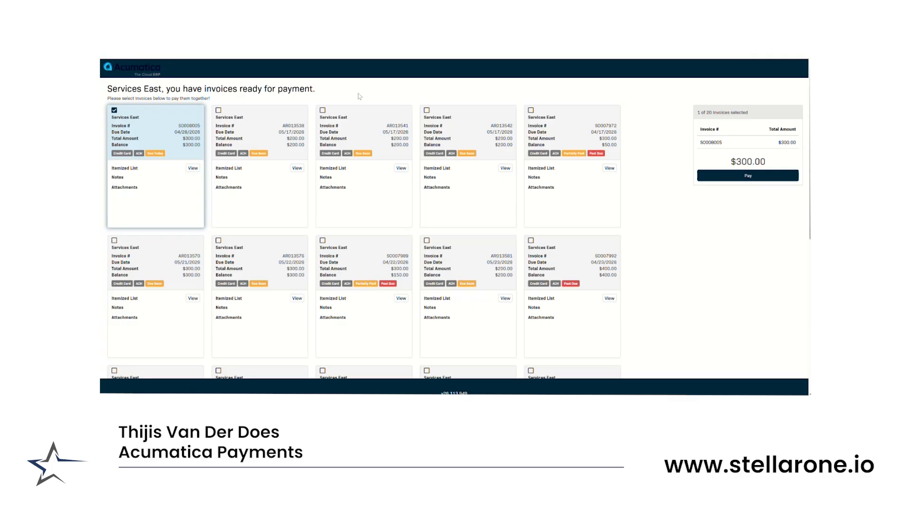
{"action": "left_click", "coordinate": [237, 120]}
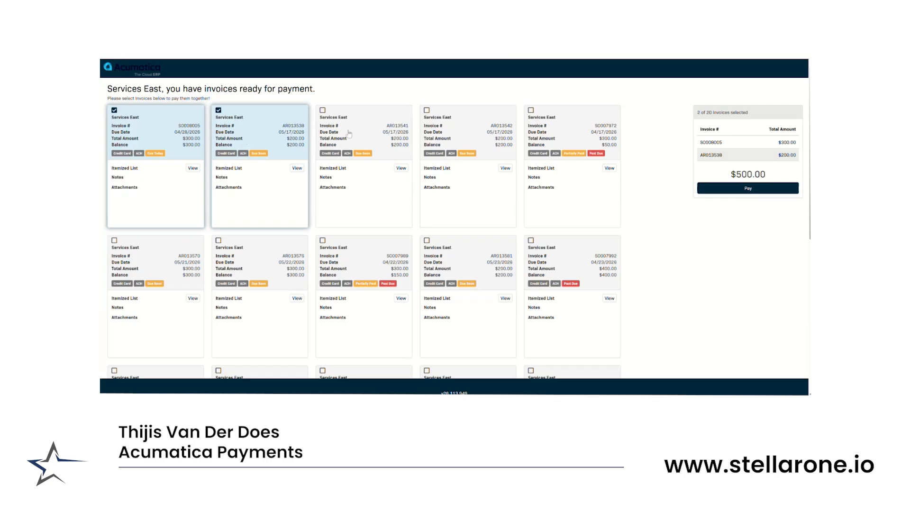
{"action": "scroll", "coordinate": [744, 282], "scroll_direction": "down", "scroll_amount": 2}
{"action": "scroll", "coordinate": [746, 279], "scroll_direction": "up", "scroll_amount": 2}
{"action": "left_click", "coordinate": [743, 190]}
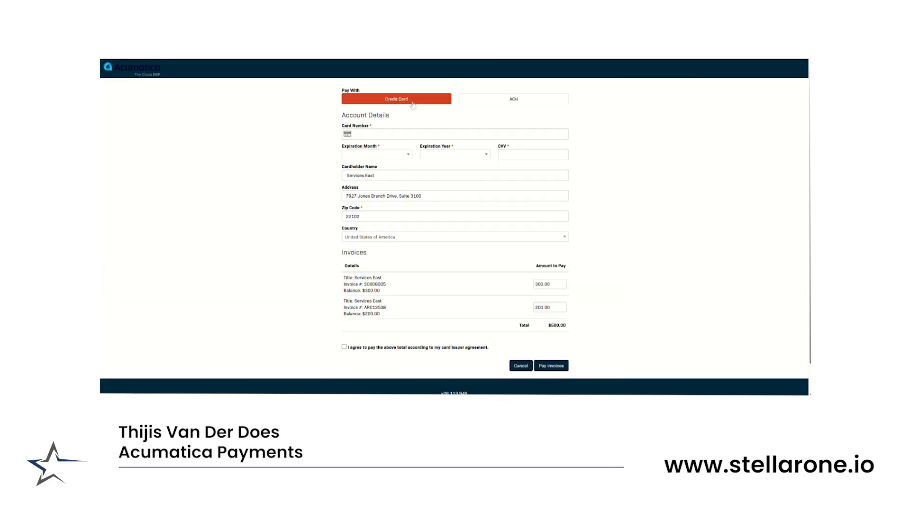
Try the ACH option, enter a card number under Credit Card, and switch to ACH and back again
{"action": "left_click", "coordinate": [544, 104]}
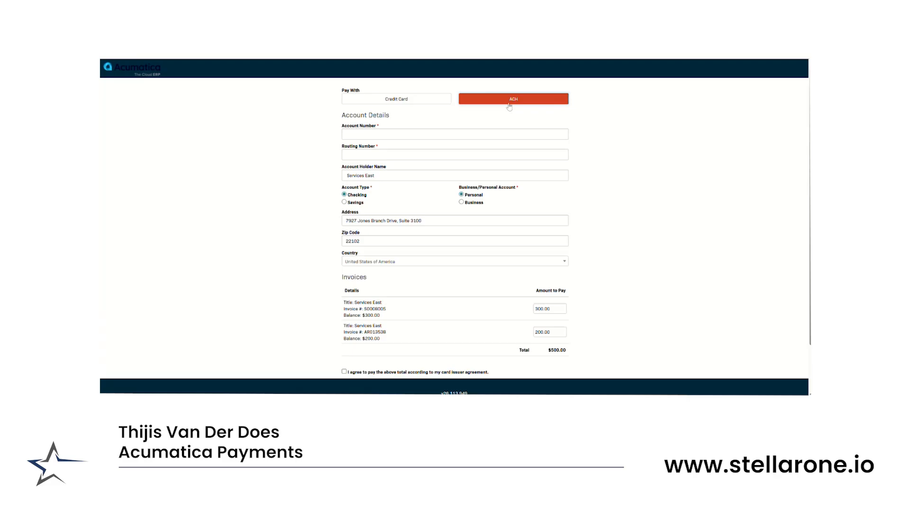
{"action": "left_click", "coordinate": [416, 101]}
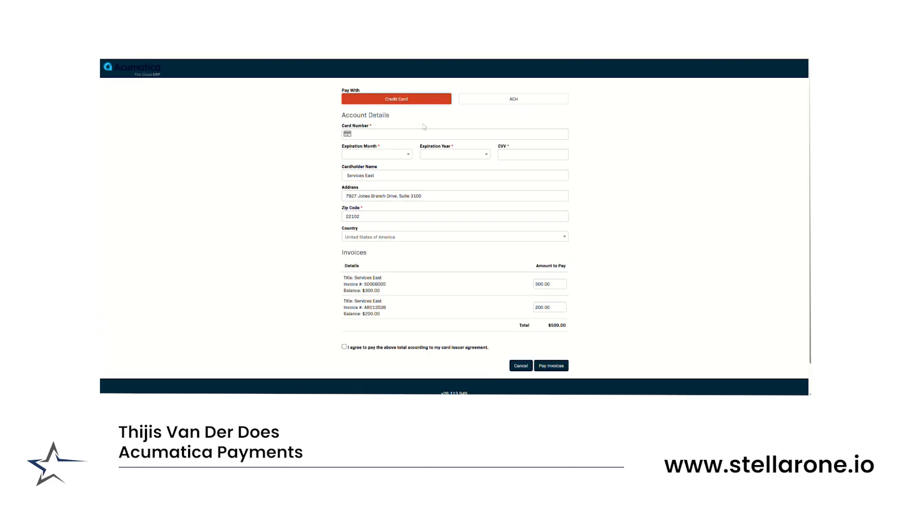
{"action": "left_click", "coordinate": [420, 131]}
{"action": "type", "text": "41"}
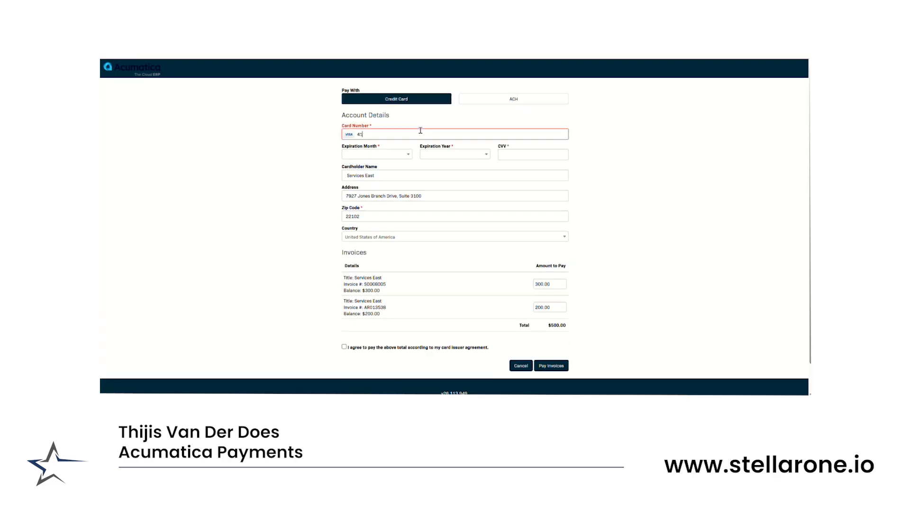
{"action": "type", "text": "11111111111111"}
{"action": "left_click", "coordinate": [514, 101]}
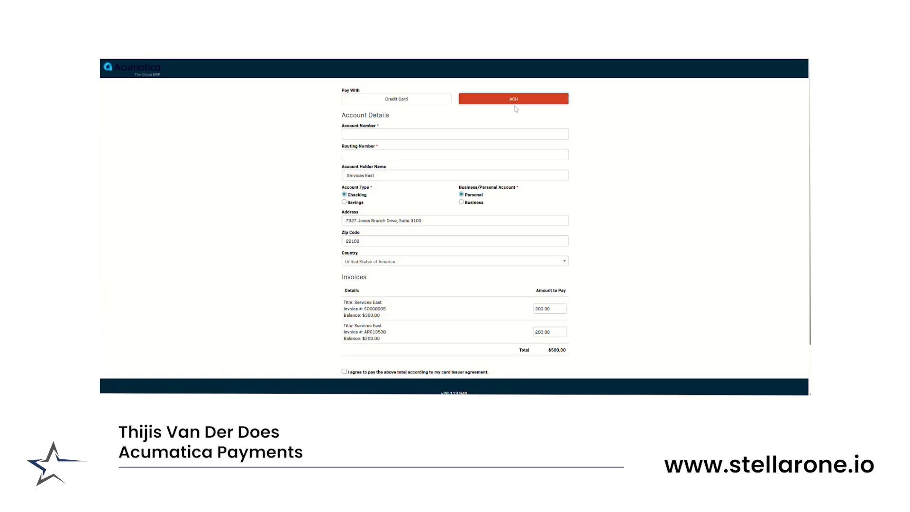
{"action": "left_click", "coordinate": [402, 98]}
Enter the Mastercard number in the Card Number field of the credit card form
{"action": "left_click", "coordinate": [412, 133]}
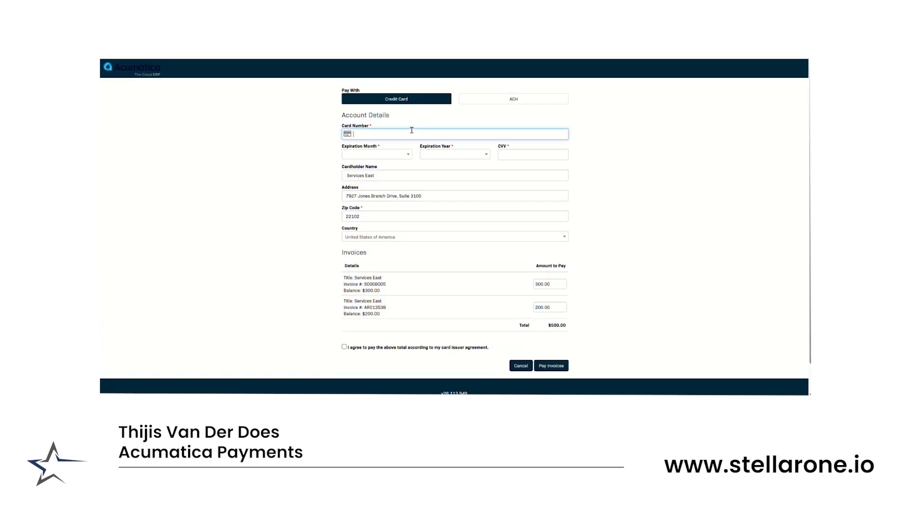
{"action": "type", "text": "5455"}
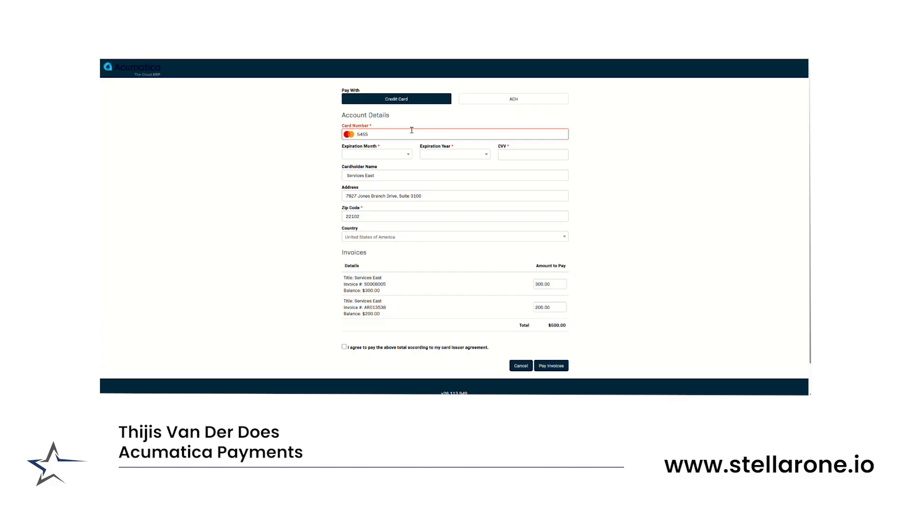
{"action": "key", "text": "BackSpace"}
{"action": "type", "text": "454545454545454"}
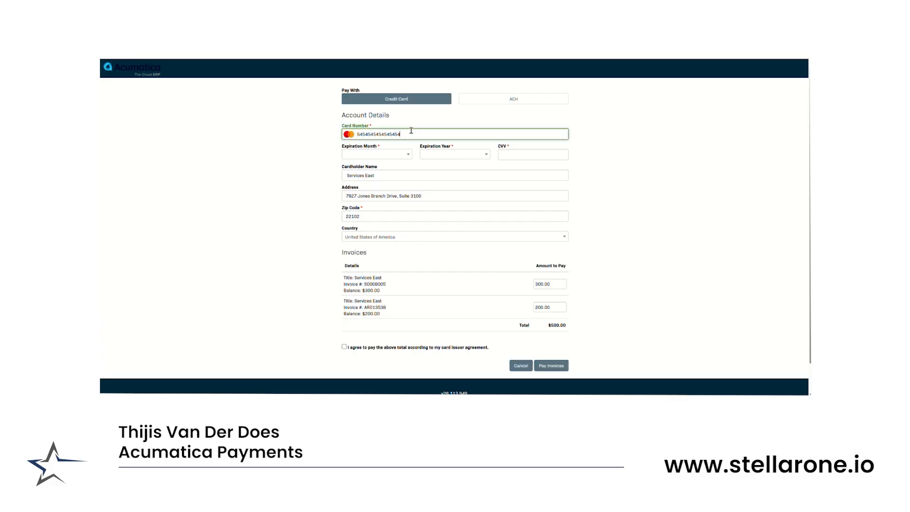
Set the card expiration to 12 - December 2027 and enter the CVV
{"action": "left_click", "coordinate": [406, 156]}
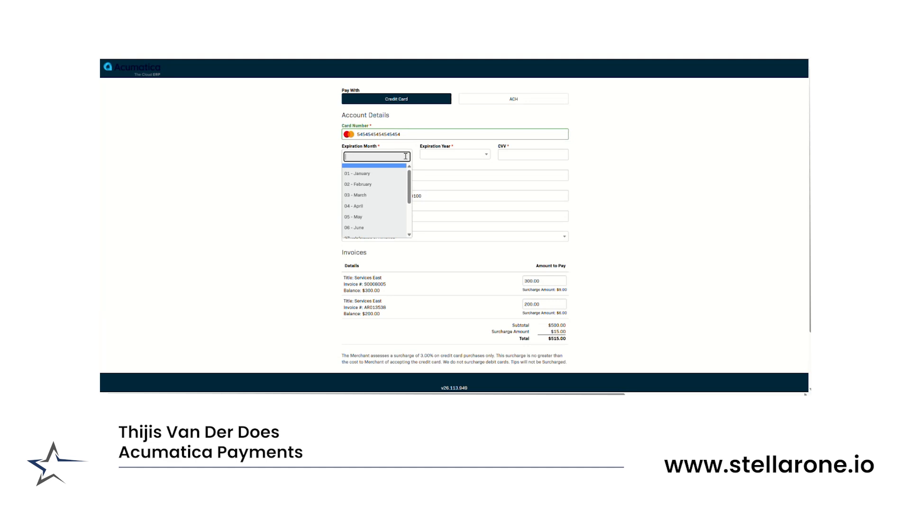
{"action": "scroll", "coordinate": [375, 204], "scroll_direction": "down", "scroll_amount": 3}
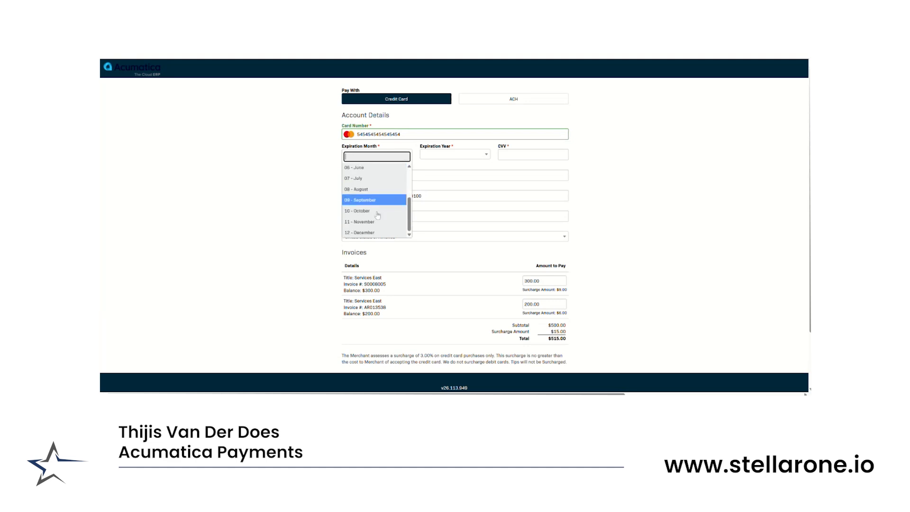
{"action": "left_click", "coordinate": [375, 231]}
{"action": "left_click", "coordinate": [431, 154]}
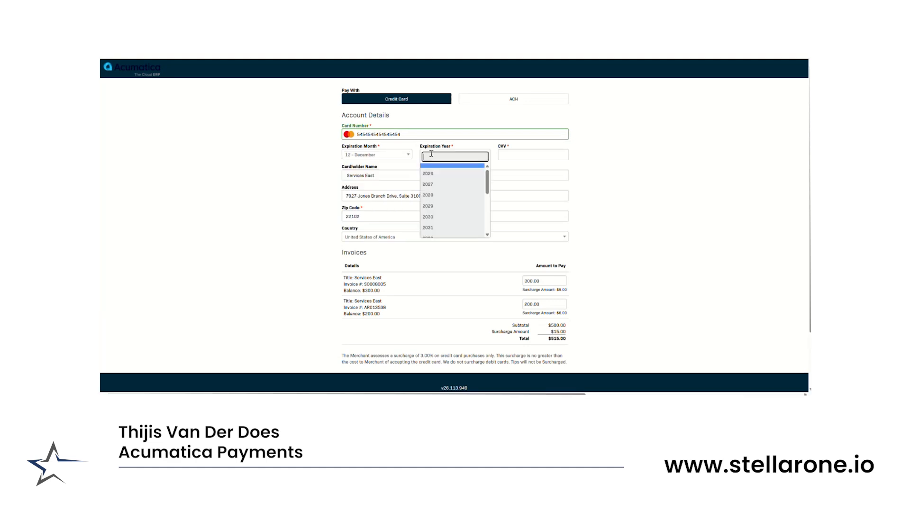
{"action": "left_click", "coordinate": [432, 184]}
{"action": "left_click", "coordinate": [502, 154]}
{"action": "type", "text": "123"}
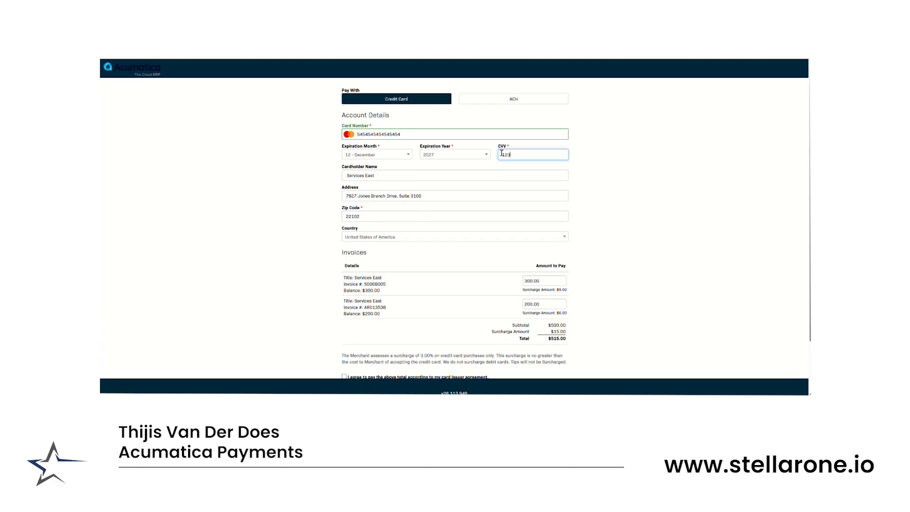
Remove the suite from the billing address and set the second invoice's amount to pay to 100
{"action": "left_click_drag", "start_coordinate": [397, 196], "coordinate": [463, 195]}
{"action": "key", "text": "BackSpace"}
{"action": "scroll", "coordinate": [463, 194], "scroll_direction": "down", "scroll_amount": 2}
{"action": "left_click", "coordinate": [548, 243]}
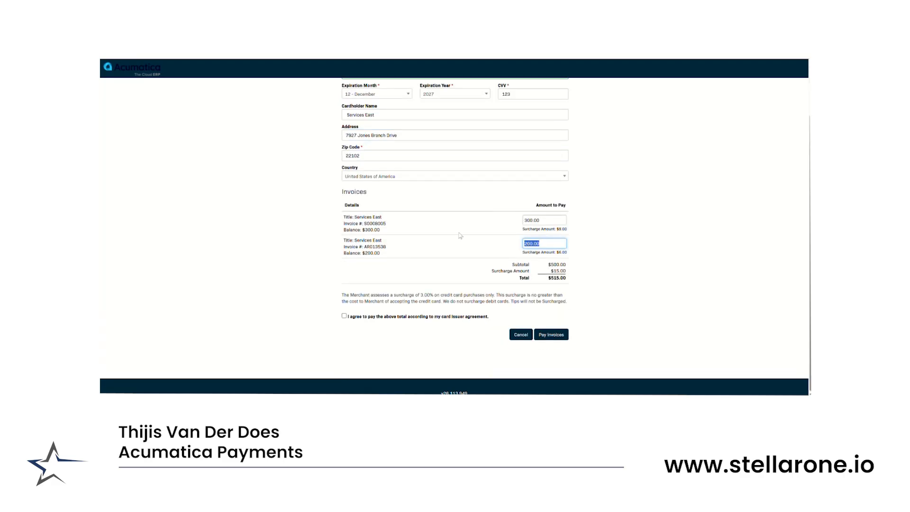
{"action": "type", "text": "100"}
{"action": "scroll", "coordinate": [635, 240], "scroll_direction": "up", "scroll_amount": 1}
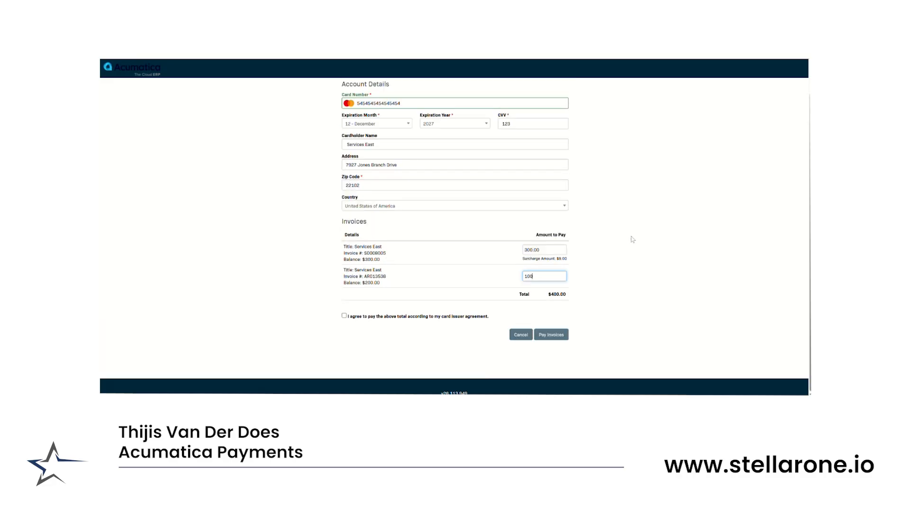
{"action": "scroll", "coordinate": [641, 289], "scroll_direction": "down", "scroll_amount": 1}
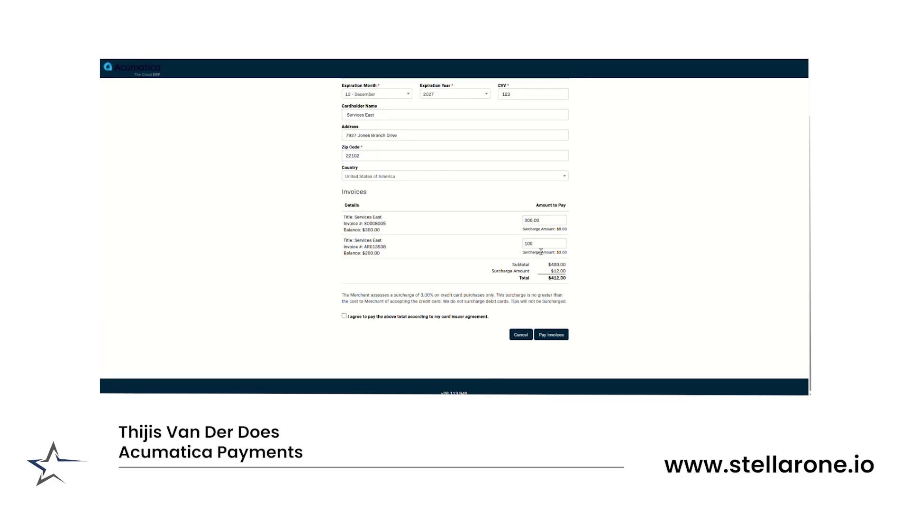
Agree to pay the total under the card issuer agreement, review the surcharge notice, and pay the invoices
{"action": "left_click", "coordinate": [344, 316]}
{"action": "left_click_drag", "start_coordinate": [340, 295], "coordinate": [590, 303]}
{"action": "left_click", "coordinate": [591, 304]}
{"action": "double_click", "coordinate": [425, 295]}
{"action": "left_click", "coordinate": [565, 336]}
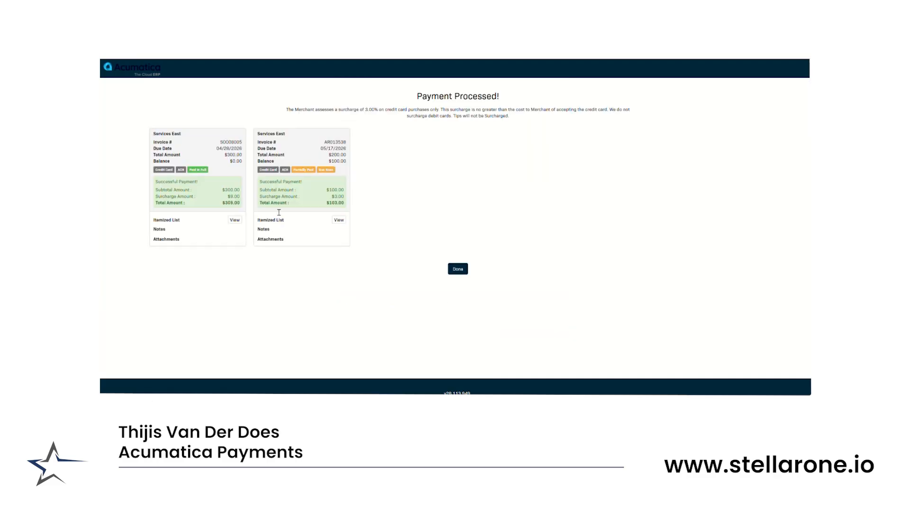
Finish the portal payment and open the payment link details of the newest Services East invoice in Acumatica
{"action": "left_click", "coordinate": [458, 269]}
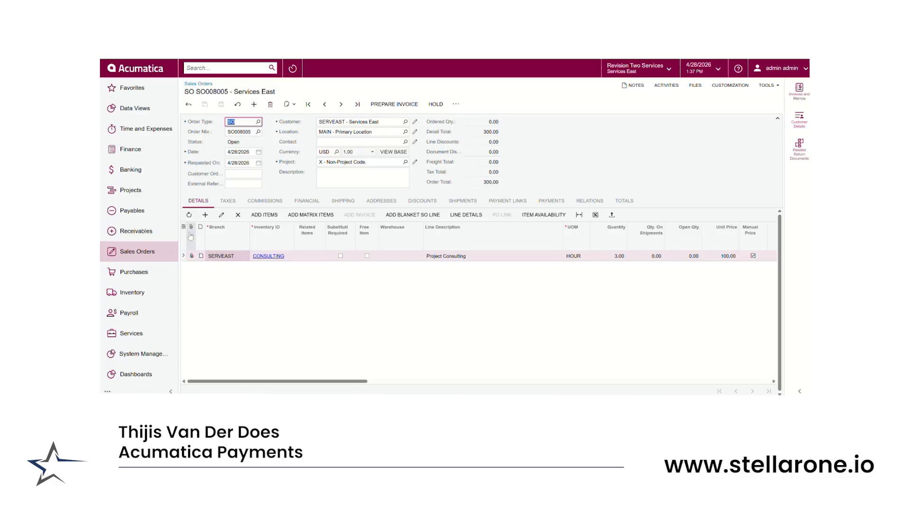
{"action": "left_click", "coordinate": [146, 231]}
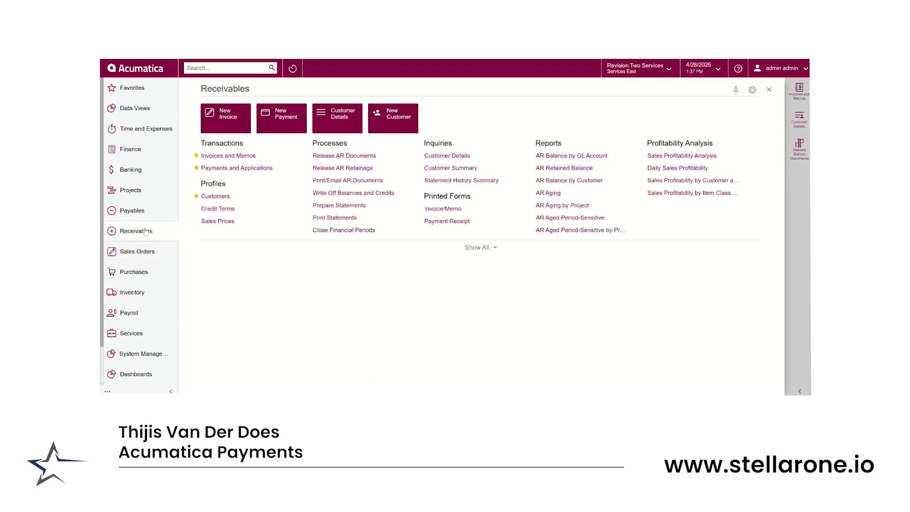
{"action": "left_click", "coordinate": [222, 158]}
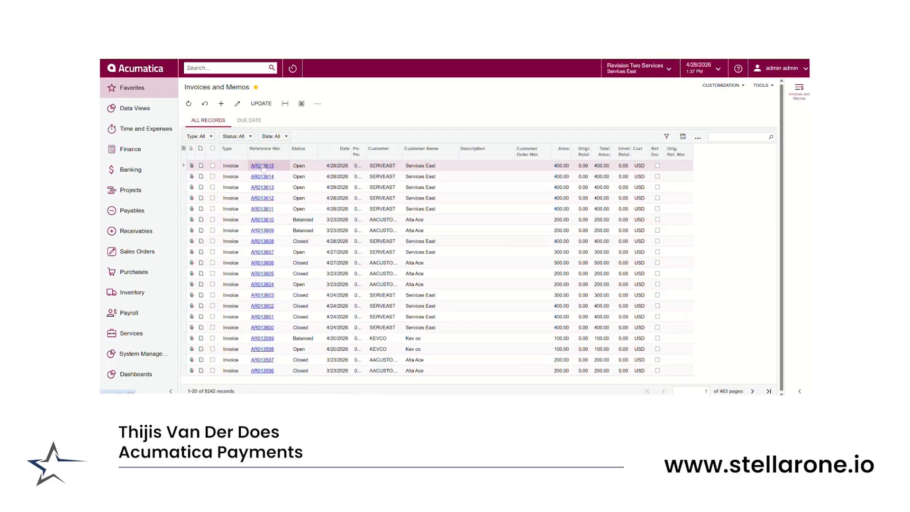
{"action": "left_click", "coordinate": [263, 166]}
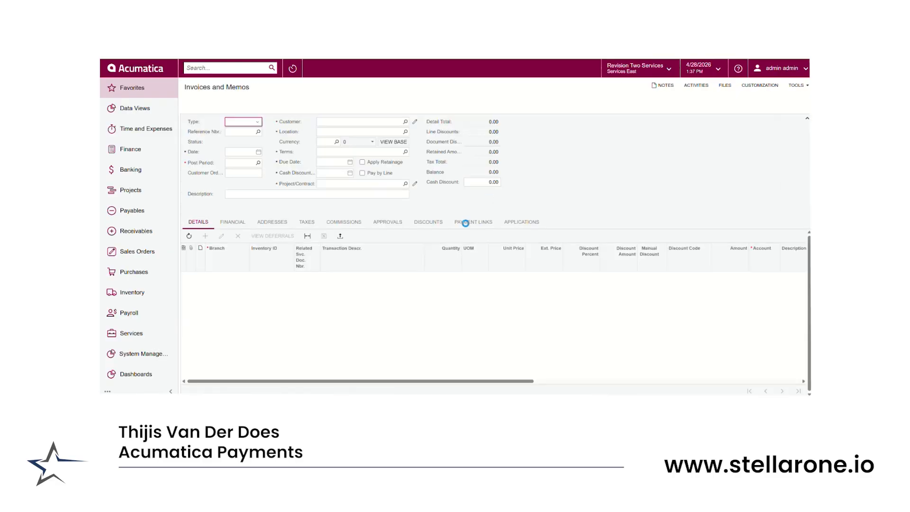
{"action": "left_click", "coordinate": [473, 238]}
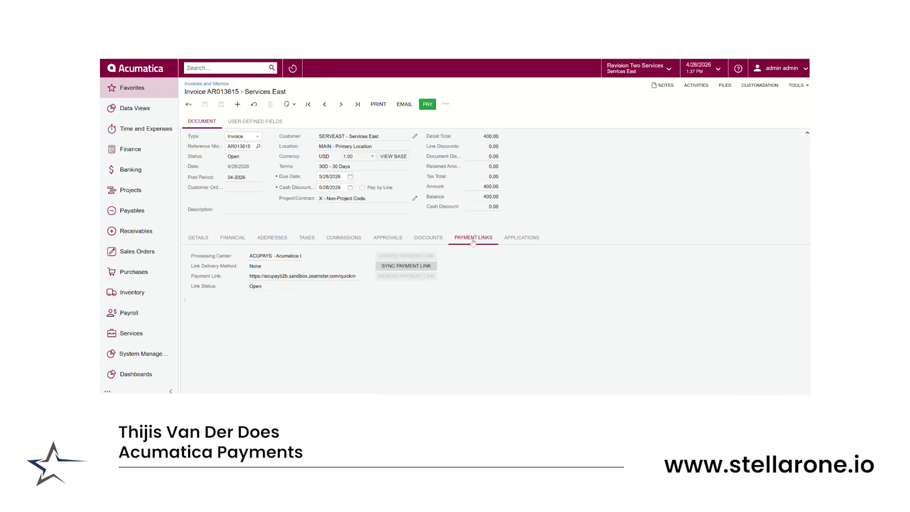
Open the invoice's payment link in the customer payment portal
{"action": "triple_click", "coordinate": [309, 275]}
{"action": "right_click", "coordinate": [304, 275]}
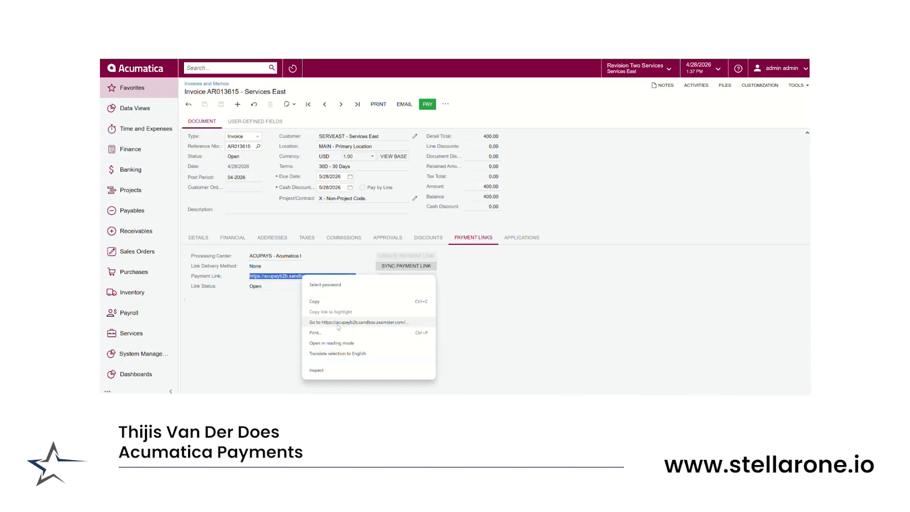
{"action": "left_click", "coordinate": [338, 324]}
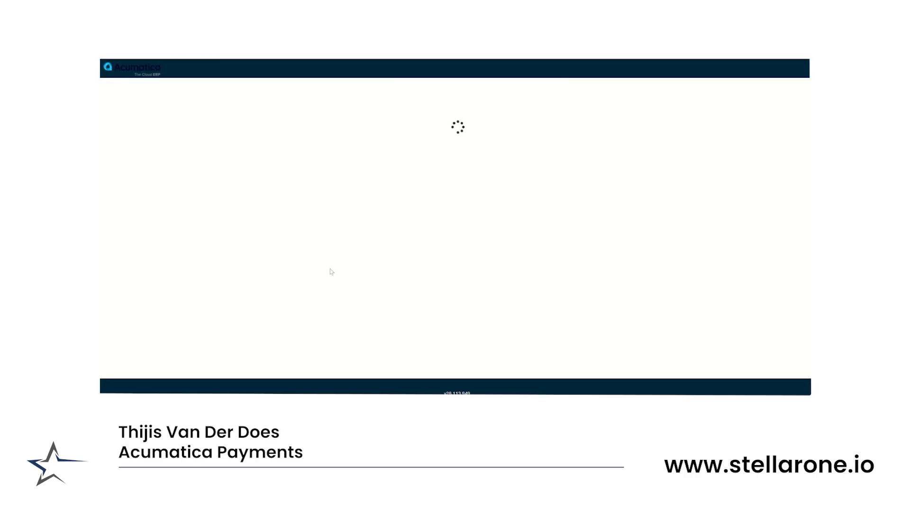
Select the second and third invoices alongside the first, view the ACH payment form for them, and return to the Acumatica invoice
{"action": "left_click", "coordinate": [251, 140]}
{"action": "left_click", "coordinate": [411, 141]}
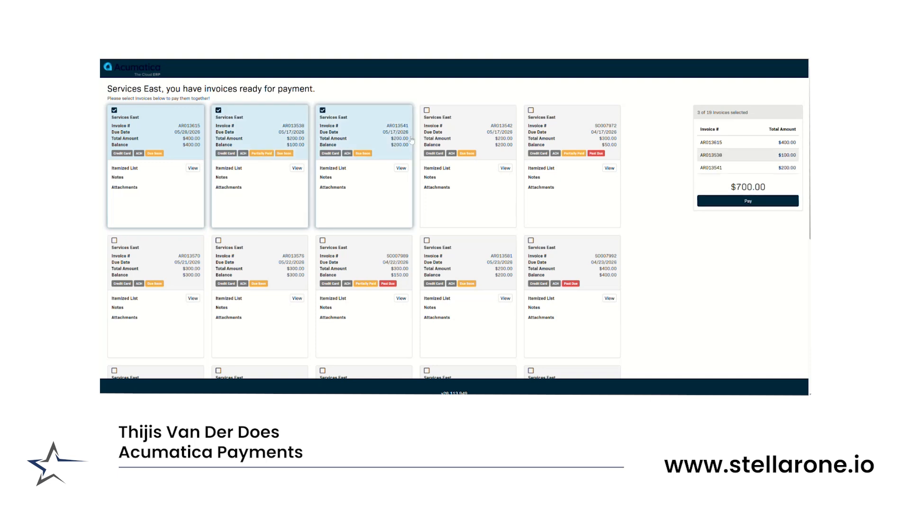
{"action": "left_click", "coordinate": [710, 202]}
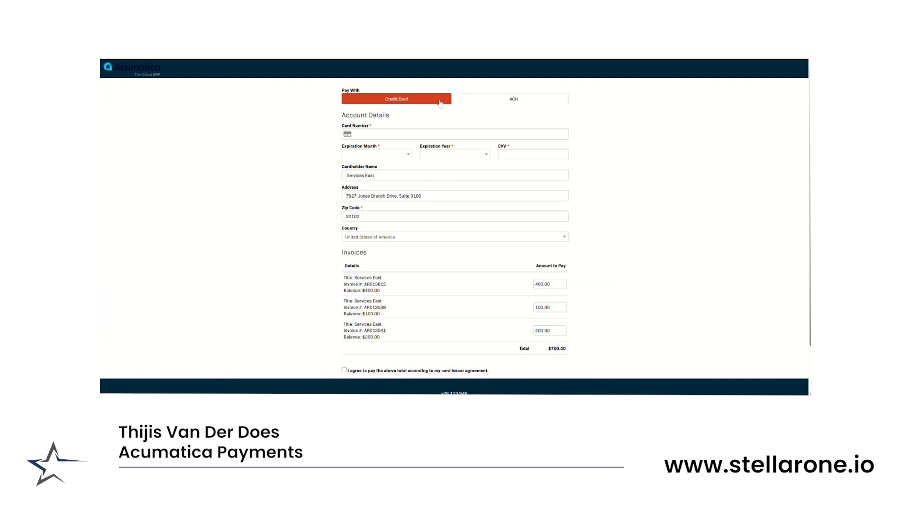
{"action": "left_click", "coordinate": [513, 99]}
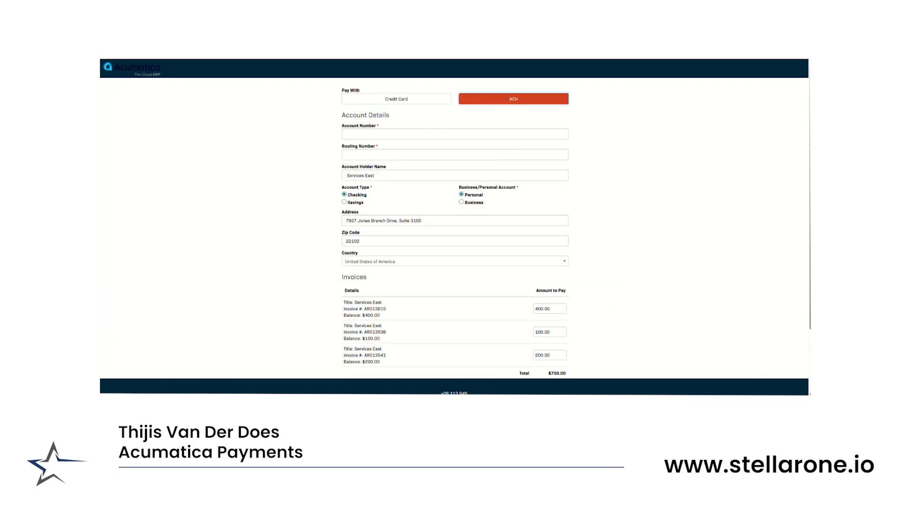
{"action": "left_click", "coordinate": [142, 51]}
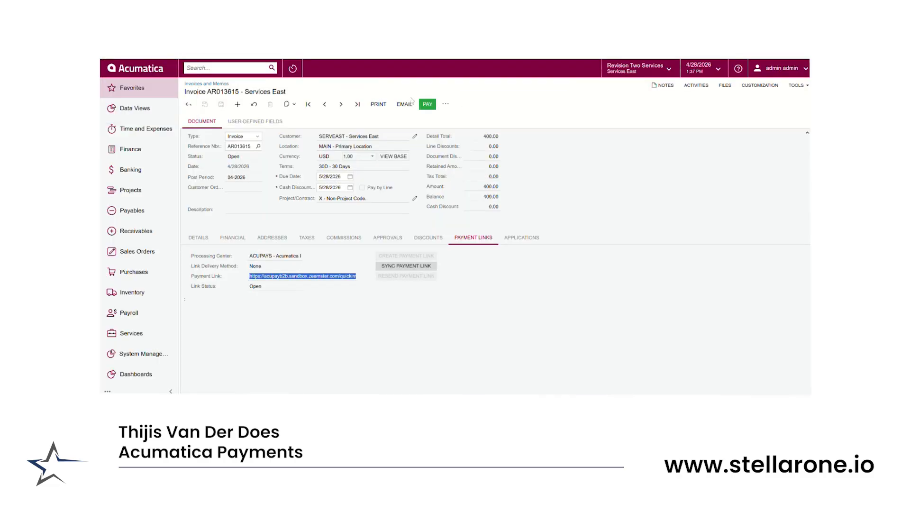
Start a payment from the open invoice and select ACUPAYSCC as its payment method
{"action": "left_click", "coordinate": [428, 104]}
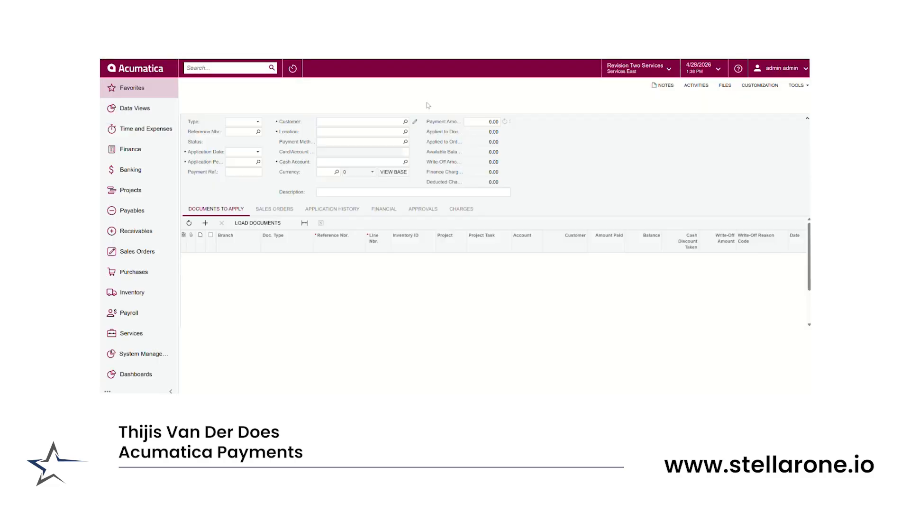
{"action": "left_click", "coordinate": [406, 142]}
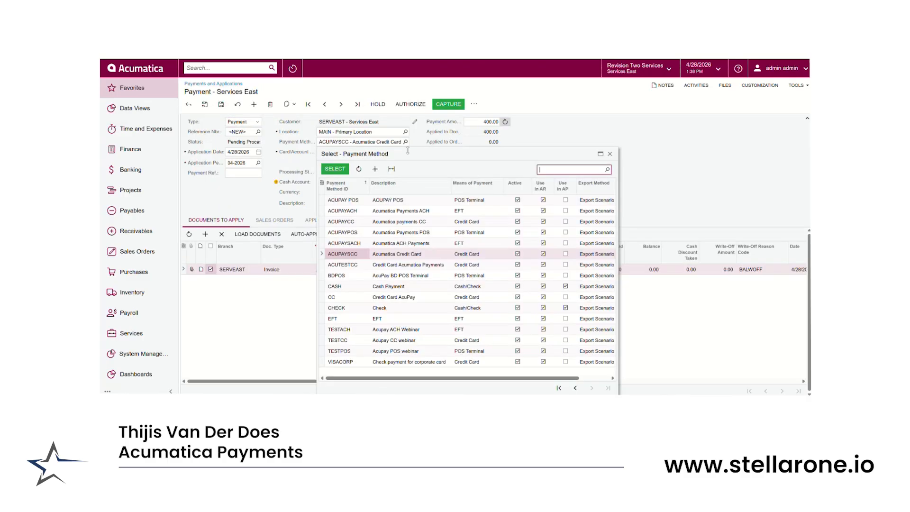
{"action": "left_click", "coordinate": [357, 234]}
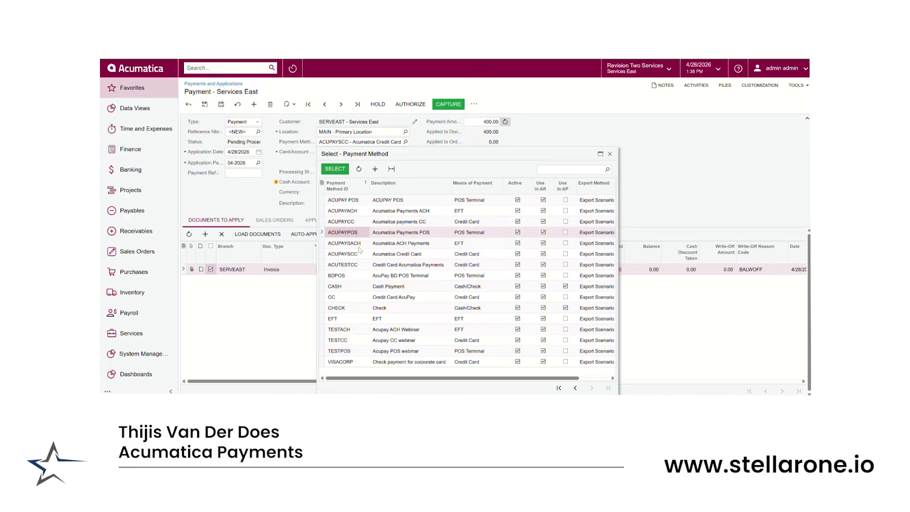
{"action": "left_click", "coordinate": [361, 255]}
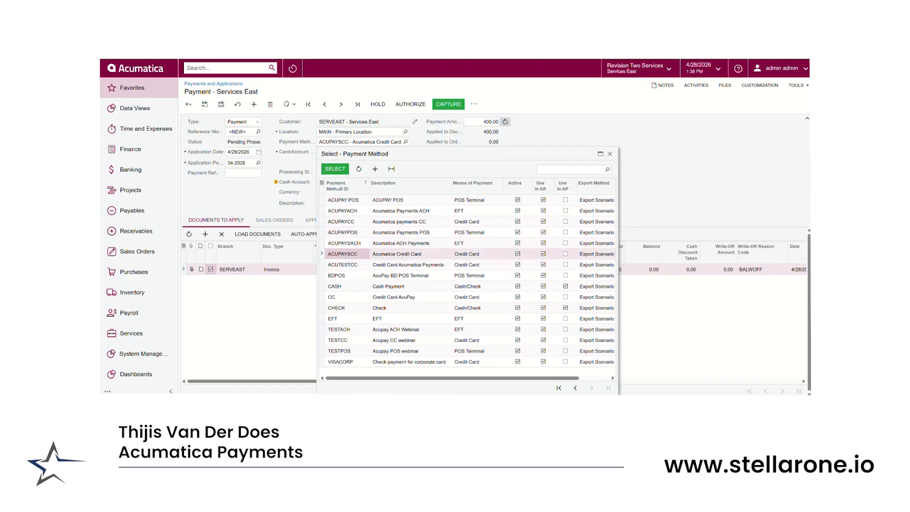
{"action": "left_click", "coordinate": [335, 169]}
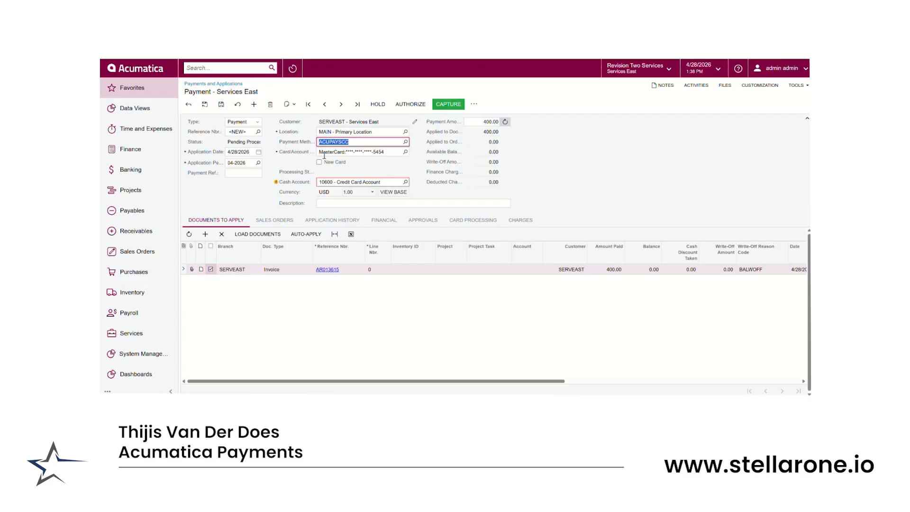
Set the payment's cash account to 10400 - Undeposited Funds and capture the card payment
{"action": "left_click", "coordinate": [406, 151]}
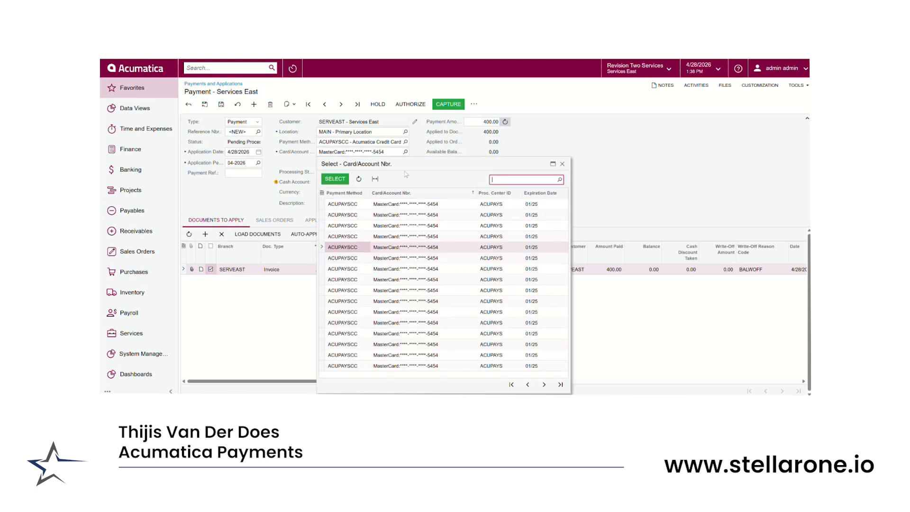
{"action": "left_click", "coordinate": [547, 143]}
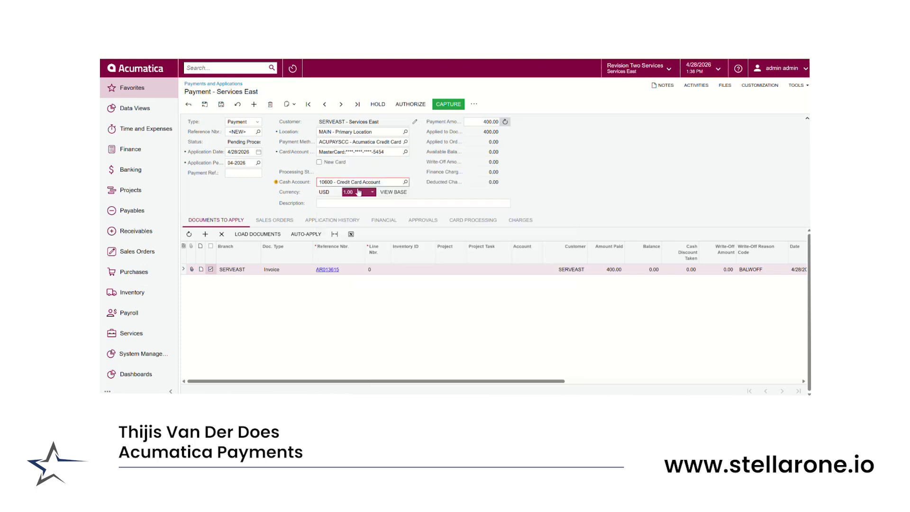
{"action": "left_click", "coordinate": [405, 183]}
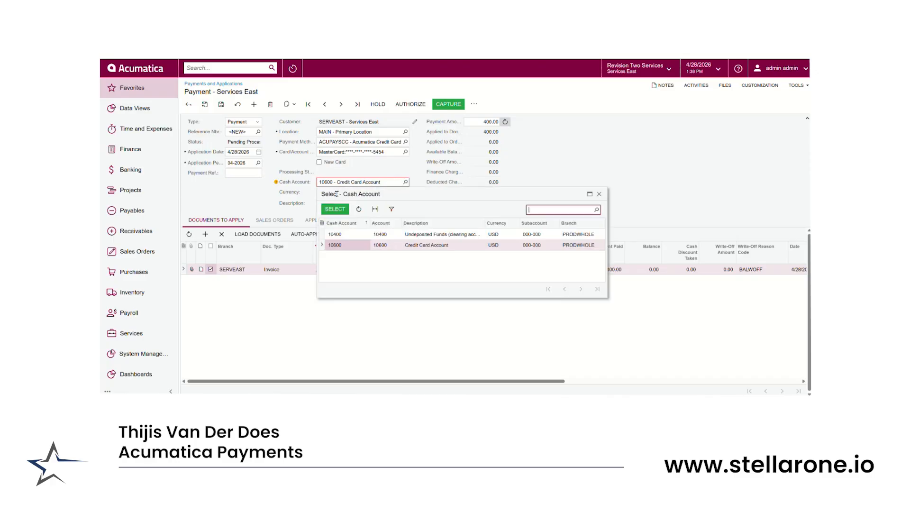
{"action": "left_click", "coordinate": [340, 237]}
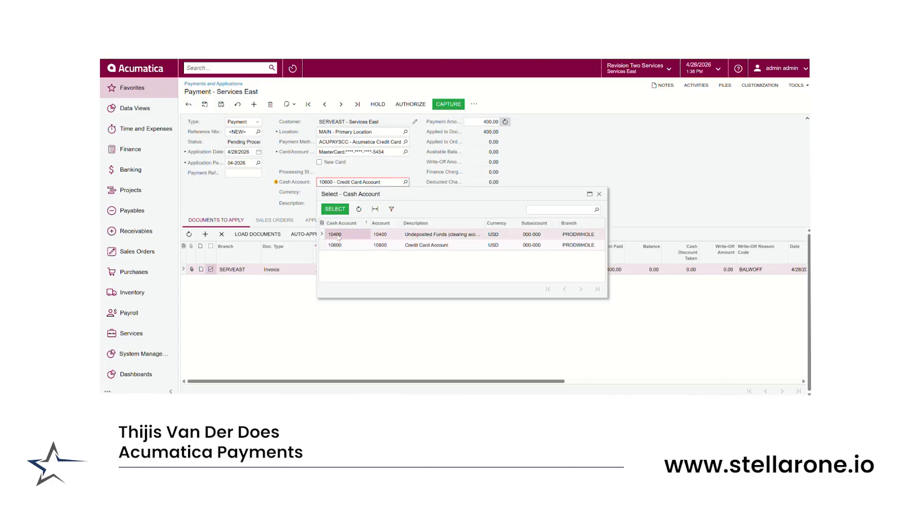
{"action": "left_click", "coordinate": [335, 210]}
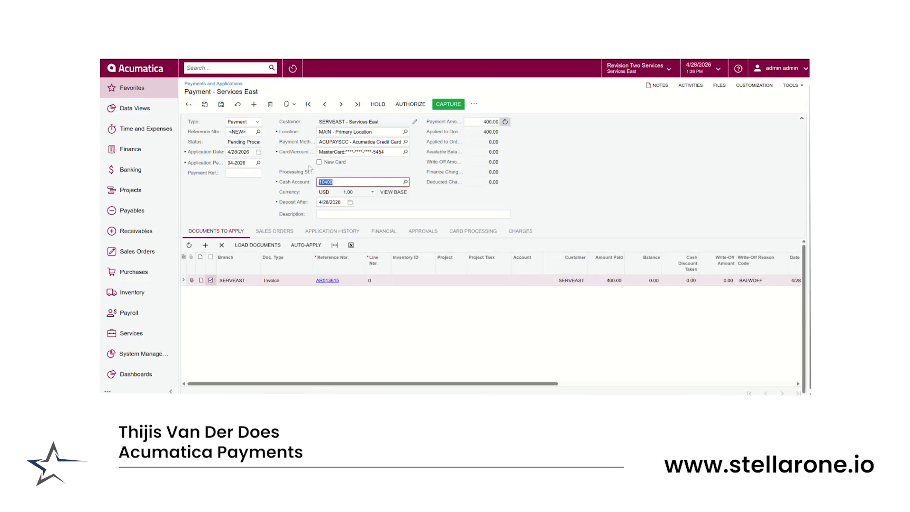
{"action": "left_click", "coordinate": [453, 105]}
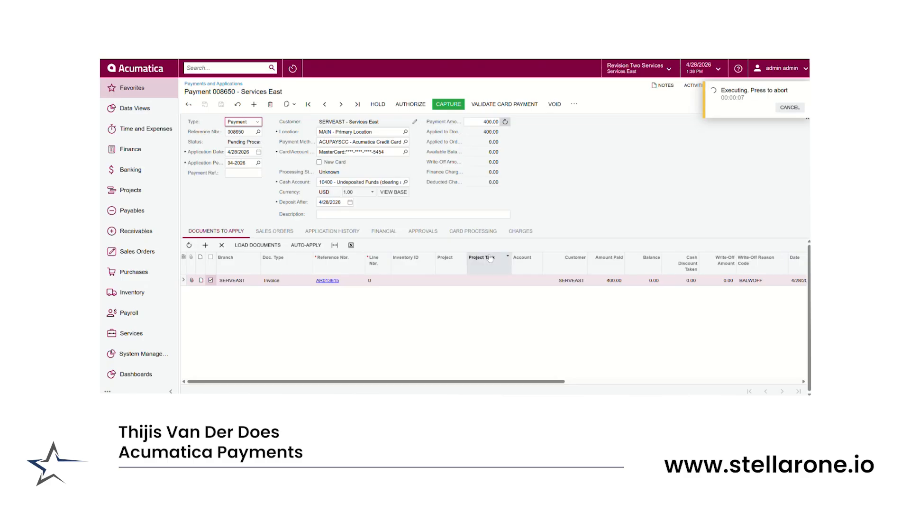
Review the captured payment's card processing transaction, status, and financial details
{"action": "left_click", "coordinate": [475, 231]}
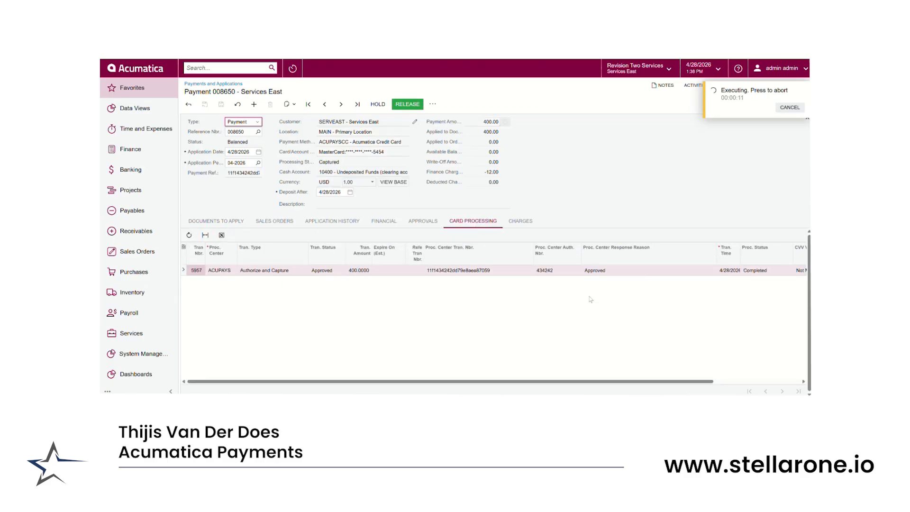
{"action": "left_click_drag", "start_coordinate": [622, 381], "coordinate": [709, 387]}
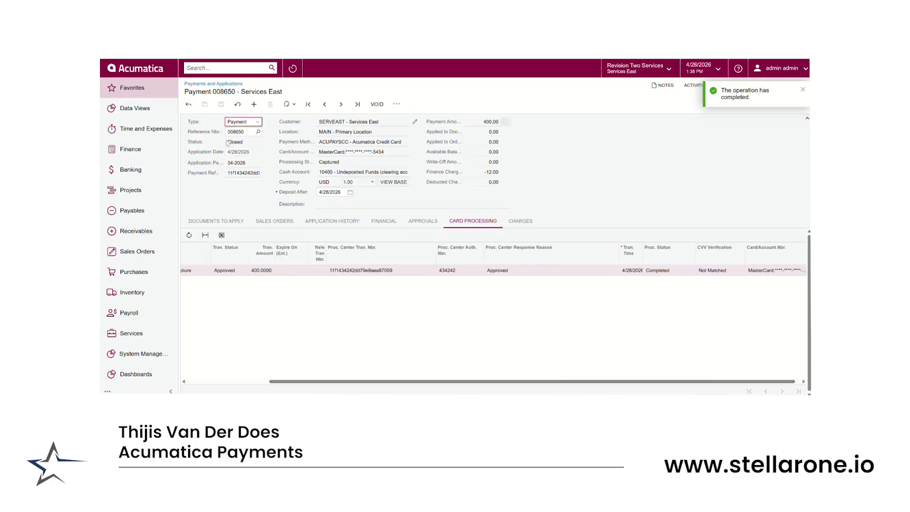
{"action": "left_click_drag", "start_coordinate": [226, 142], "coordinate": [260, 149]}
{"action": "left_click", "coordinate": [278, 222]}
{"action": "left_click", "coordinate": [384, 222]}
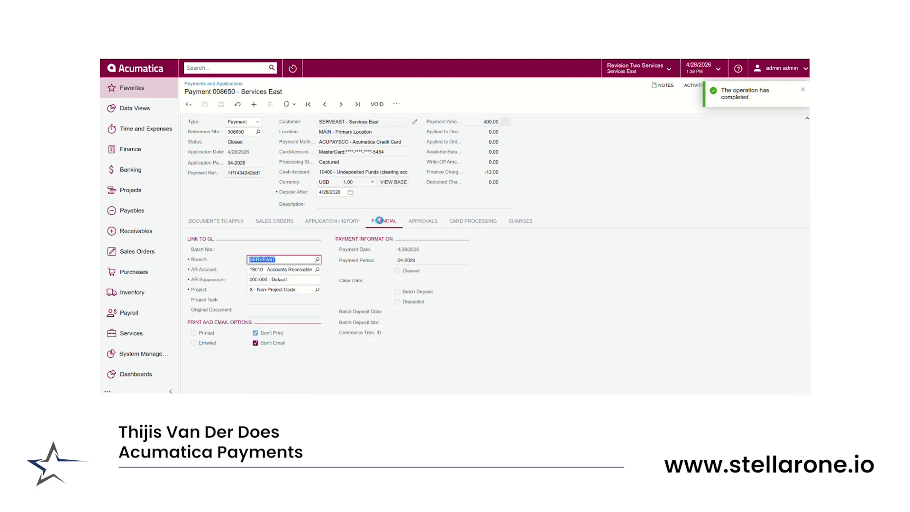
{"action": "left_click", "coordinate": [430, 222]}
{"action": "left_click", "coordinate": [465, 222]}
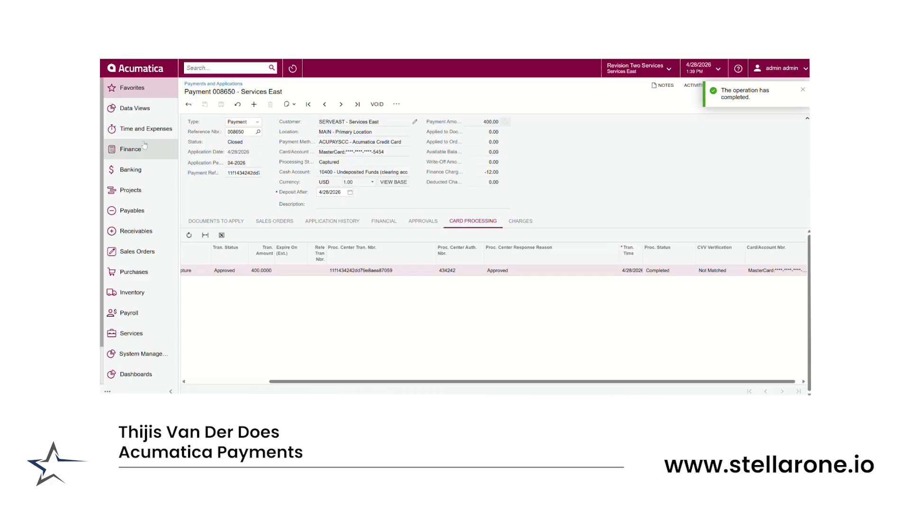
Create a new receivables payment for the customer SERVEAST - Services East
{"action": "left_click", "coordinate": [132, 192]}
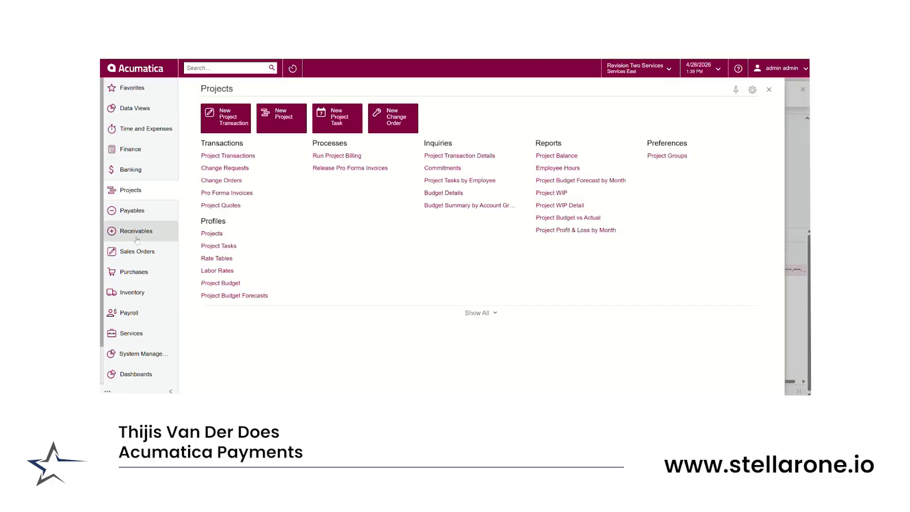
{"action": "left_click", "coordinate": [136, 231]}
{"action": "left_click", "coordinate": [223, 171]}
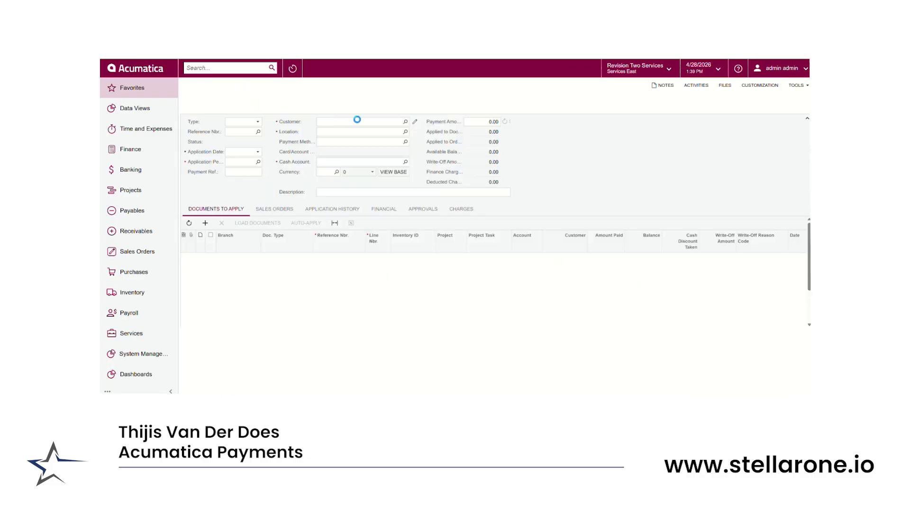
{"action": "left_click", "coordinate": [348, 122]}
{"action": "type", "text": "serveast"}
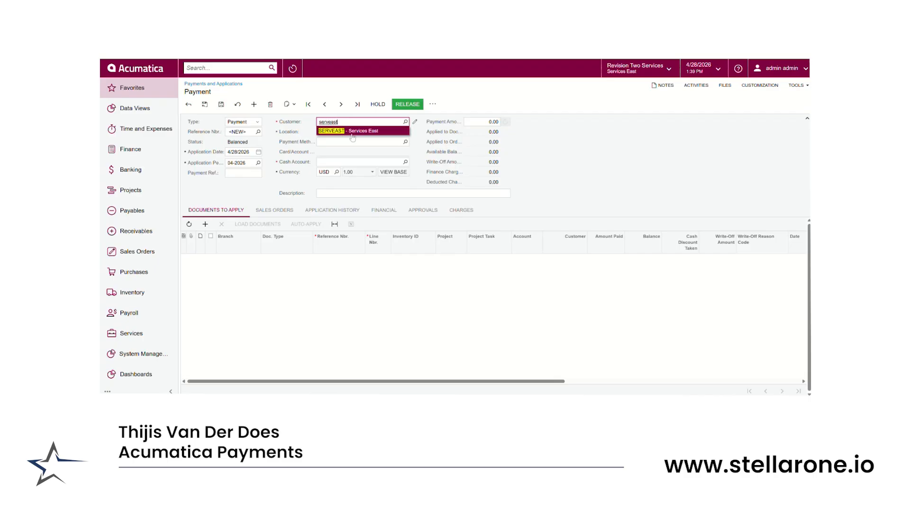
{"action": "left_click", "coordinate": [352, 132]}
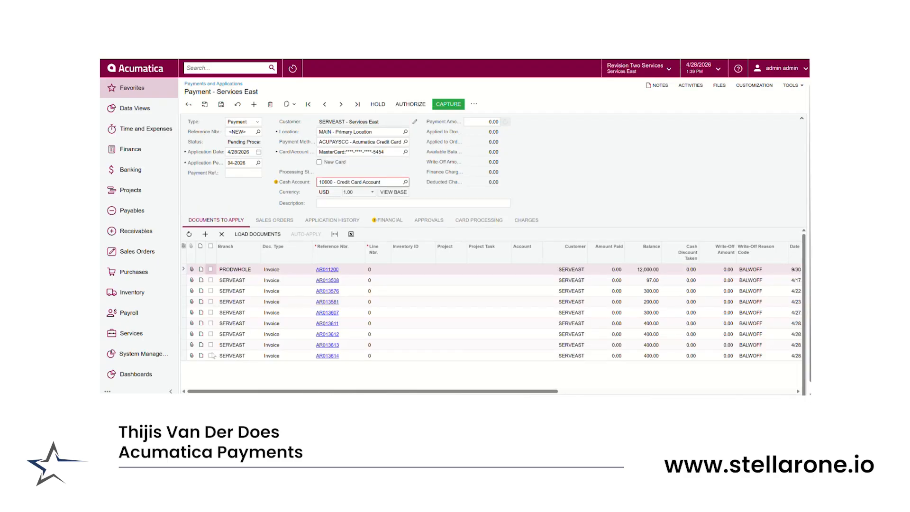
Apply the payment to the last 300.00 invoice and the first, third, and fourth 400.00 invoices, and save it with a payment amount of 1500
{"action": "left_click", "coordinate": [211, 355]}
{"action": "left_click", "coordinate": [211, 345]}
{"action": "left_click", "coordinate": [211, 323]}
{"action": "left_click", "coordinate": [211, 313]}
{"action": "left_click", "coordinate": [478, 122]}
{"action": "type", "text": "15000"}
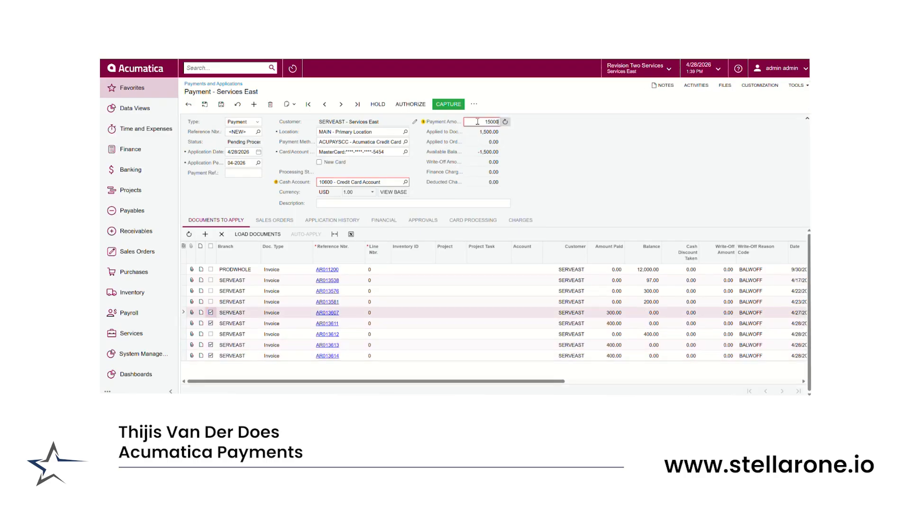
{"action": "left_click", "coordinate": [221, 104]}
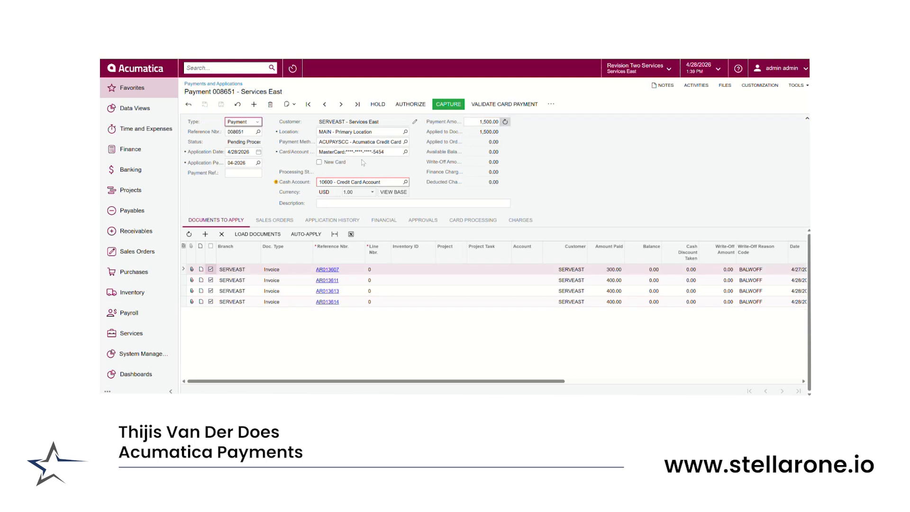
Confirm ACUPAYSCC as the payment method and capture the multi-invoice card payment
{"action": "left_click", "coordinate": [406, 142]}
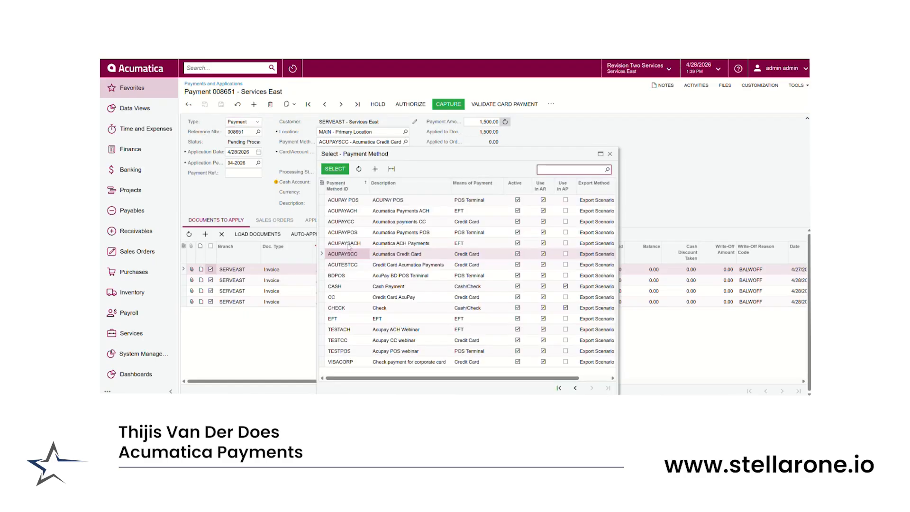
{"action": "left_click", "coordinate": [335, 169]}
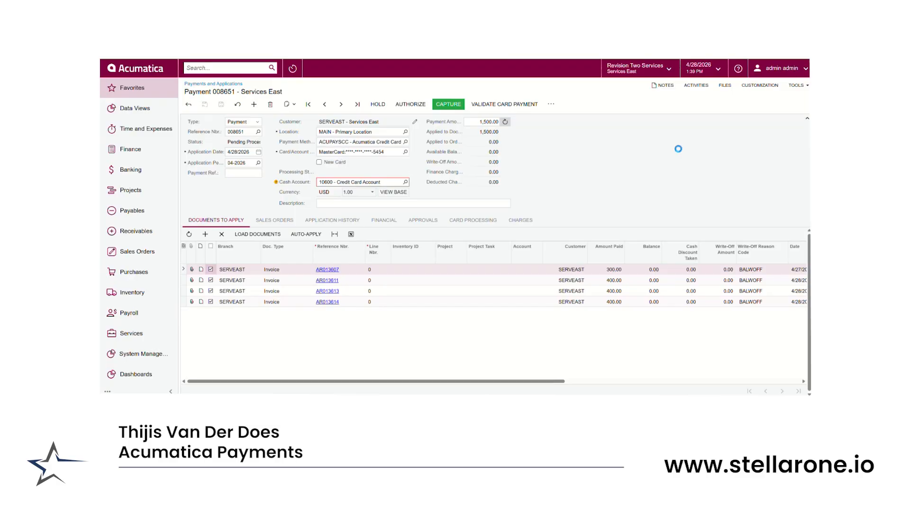
{"action": "left_click", "coordinate": [446, 106]}
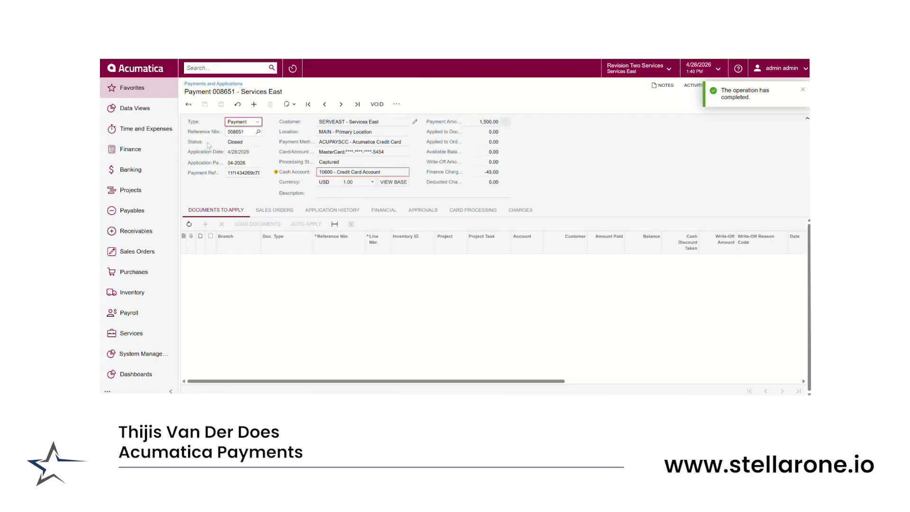
Open the payment methods of the customer SERVEAST in the receivables customer records
{"action": "left_click_drag", "start_coordinate": [230, 142], "coordinate": [244, 144]}
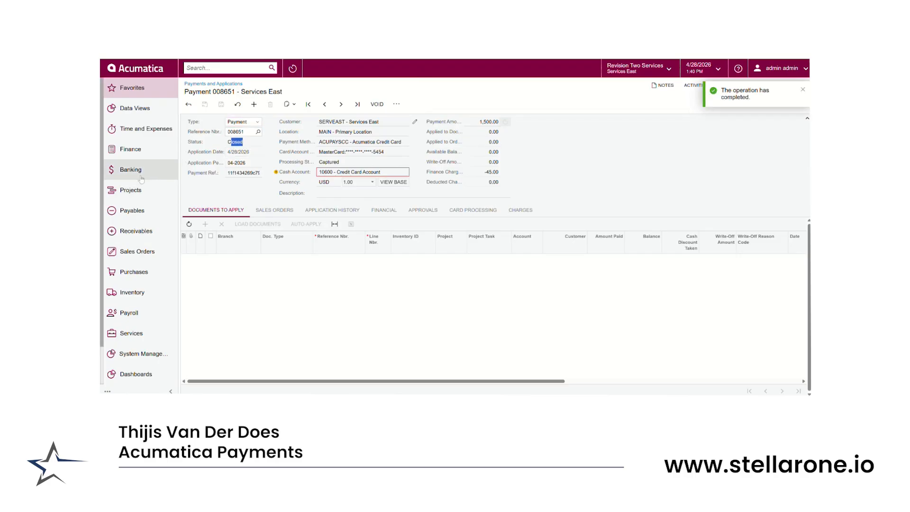
{"action": "left_click", "coordinate": [126, 232]}
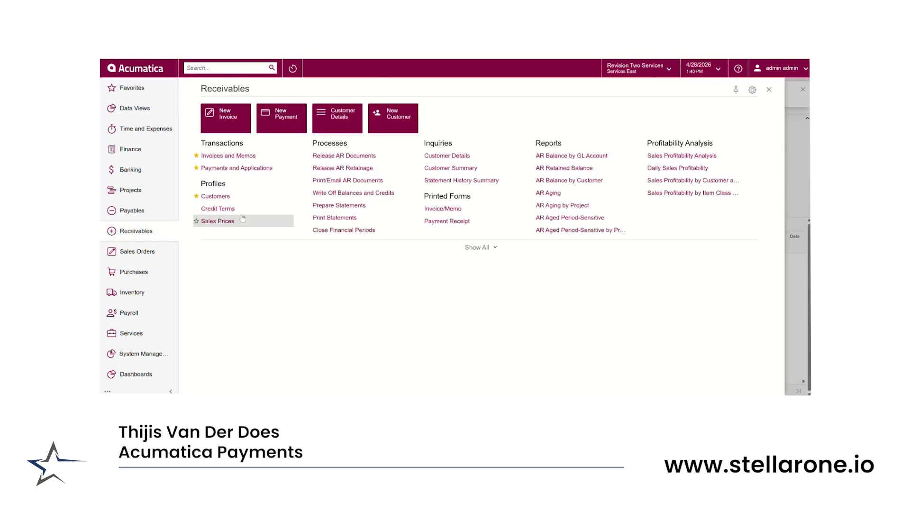
{"action": "left_click", "coordinate": [211, 197]}
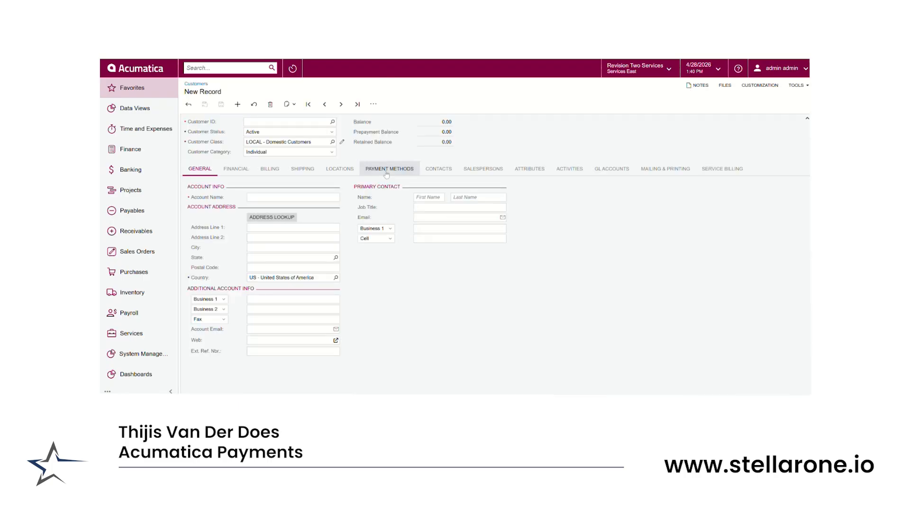
{"action": "left_click", "coordinate": [387, 171]}
{"action": "left_click", "coordinate": [233, 183]}
{"action": "left_click", "coordinate": [487, 253]}
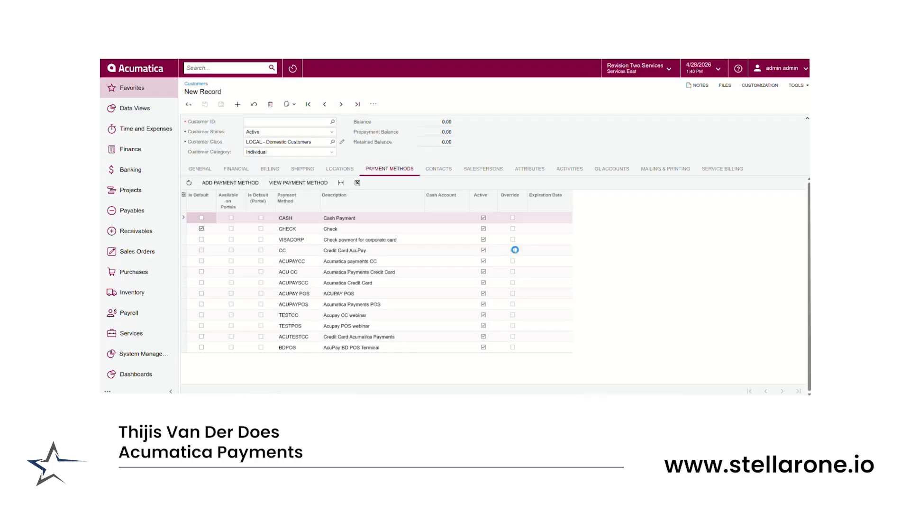
{"action": "left_click", "coordinate": [333, 121]}
{"action": "type", "text": "se"}
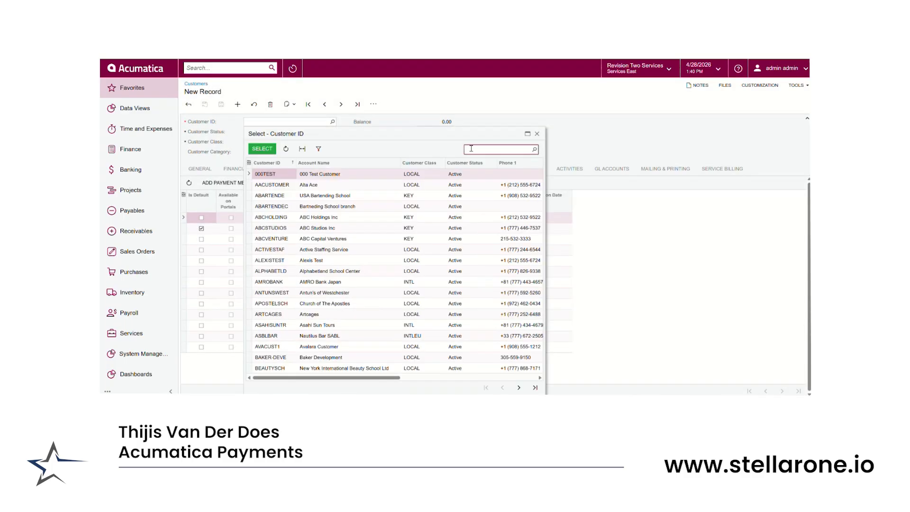
{"action": "type", "text": "rveas"}
{"action": "left_click", "coordinate": [269, 148]}
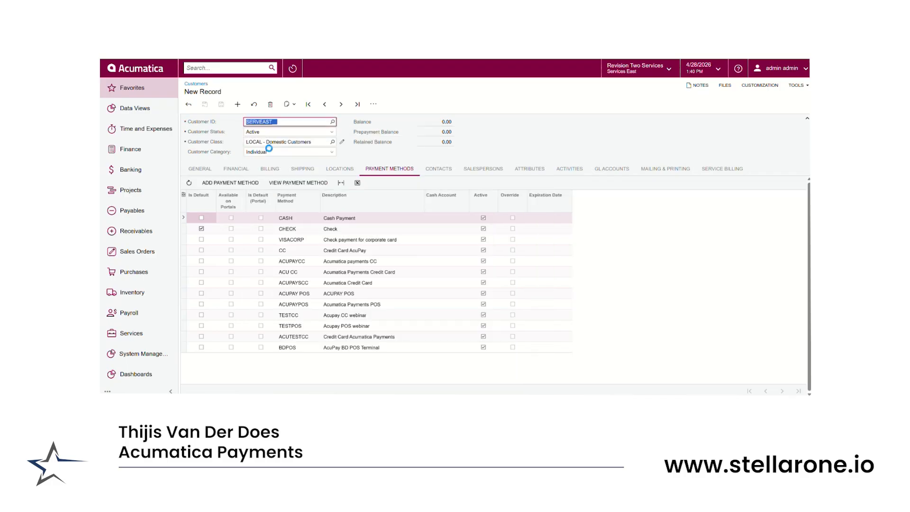
Examine the new card storage form for an ACUPAYSCC payment method on this customer, and close it without adding a card
{"action": "left_click", "coordinate": [229, 182]}
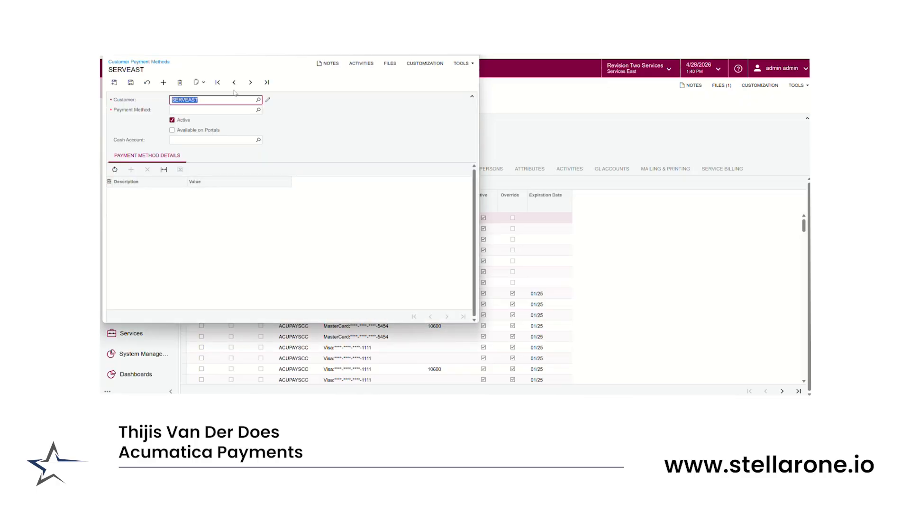
{"action": "left_click", "coordinate": [259, 110]}
{"action": "left_click", "coordinate": [195, 232]}
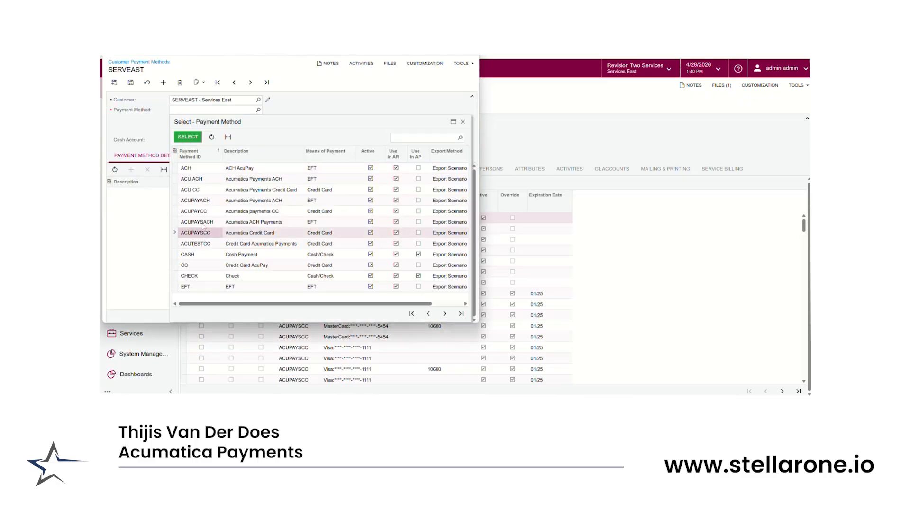
{"action": "left_click", "coordinate": [188, 136]}
{"action": "left_click", "coordinate": [176, 219]}
{"action": "left_click_drag", "start_coordinate": [211, 92], "coordinate": [256, 97]}
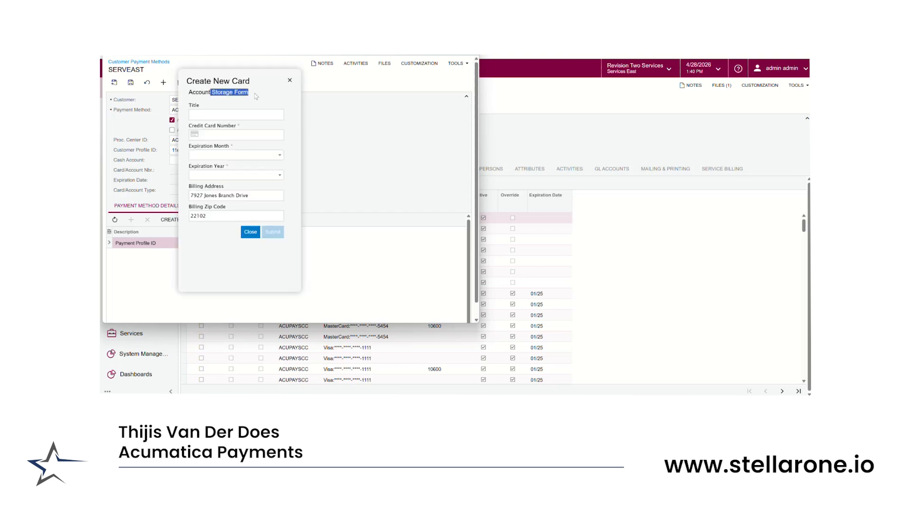
{"action": "left_click", "coordinate": [289, 80]}
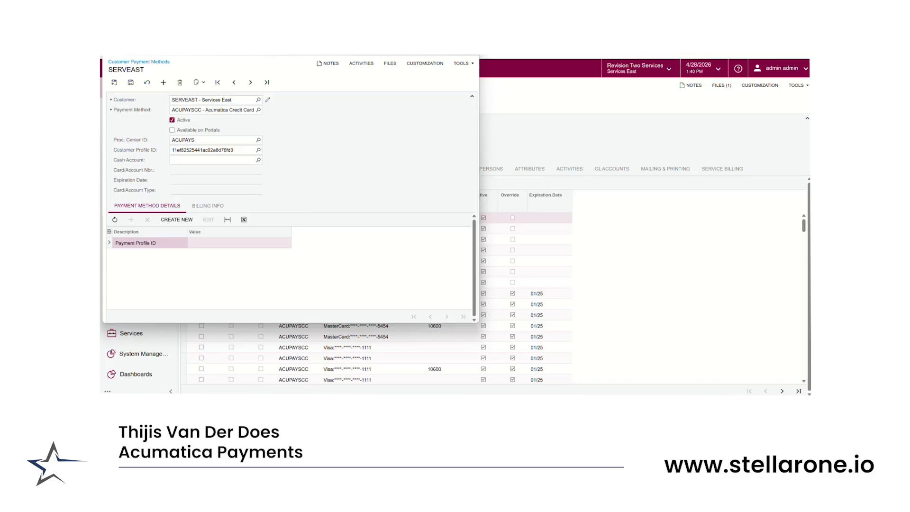
{"action": "left_click", "coordinate": [470, 42]}
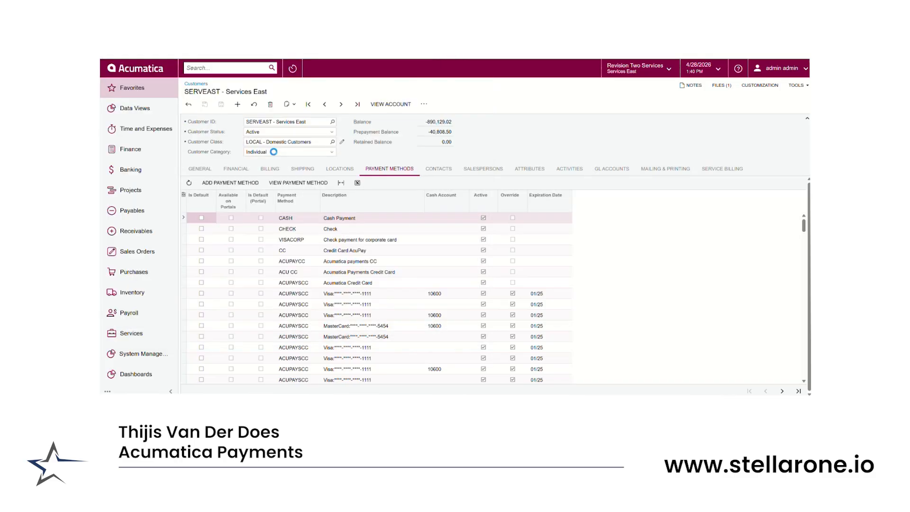
Create a new receivables document of type Refund for the customer SERVEAST - Services East
{"action": "left_click", "coordinate": [139, 231]}
{"action": "left_click", "coordinate": [220, 167]}
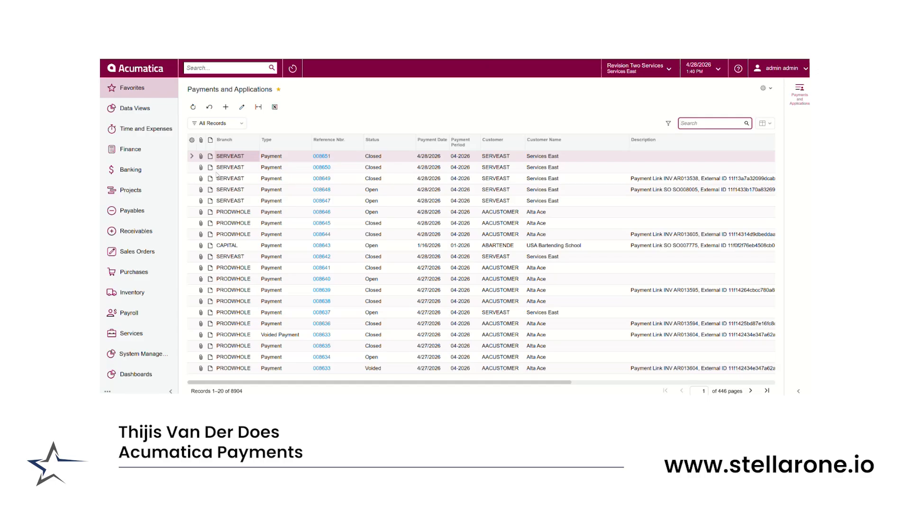
{"action": "left_click", "coordinate": [226, 106]}
{"action": "left_click", "coordinate": [257, 121]}
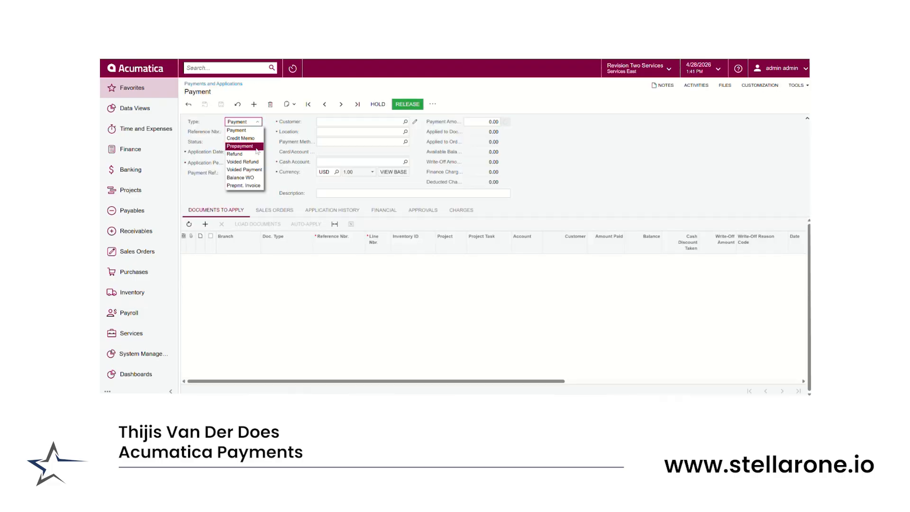
{"action": "left_click", "coordinate": [240, 158]}
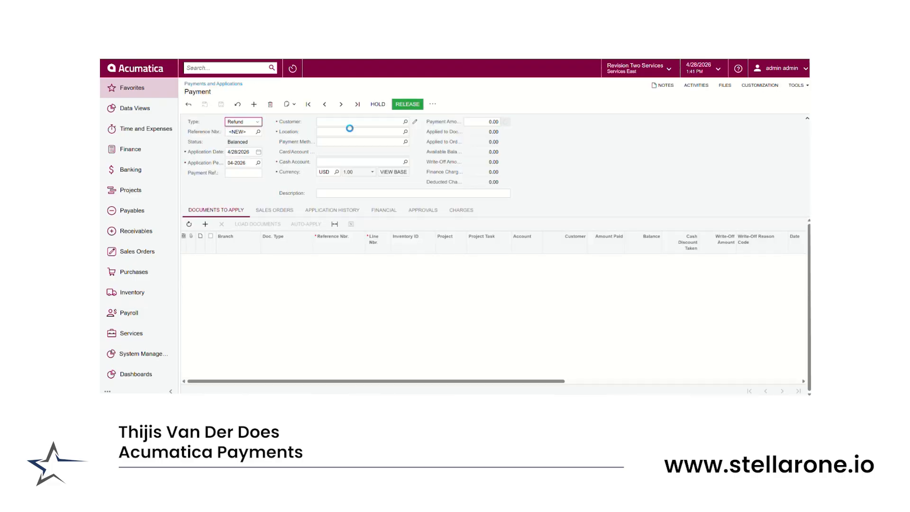
{"action": "left_click", "coordinate": [406, 122]}
{"action": "type", "text": "aservea"}
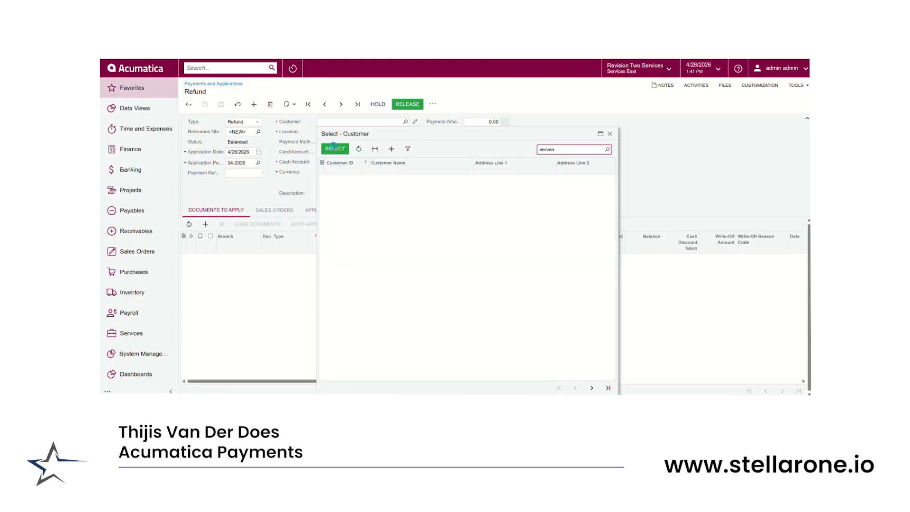
{"action": "left_click", "coordinate": [335, 149]}
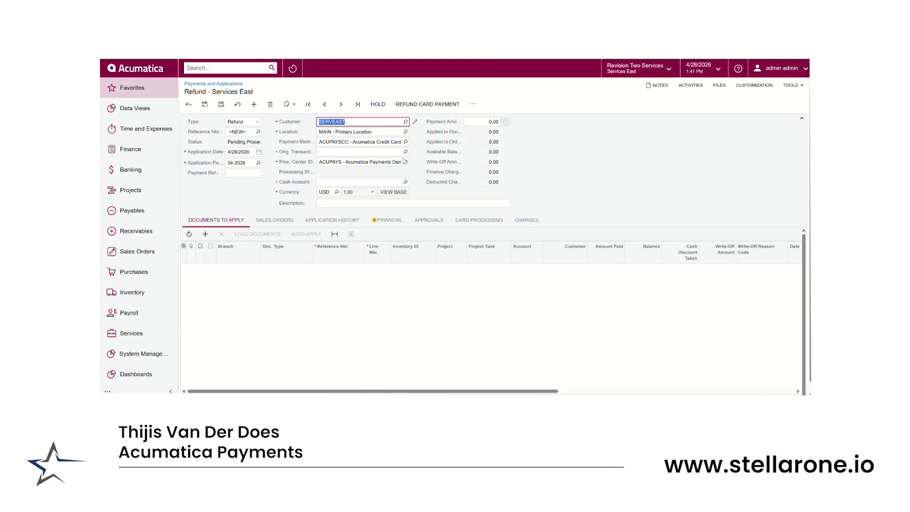
Link the refund to the original 145.50 MasterCard transaction dated 4/24/2026, and choose cash account 10400
{"action": "left_click", "coordinate": [405, 152]}
{"action": "left_click", "coordinate": [588, 308]}
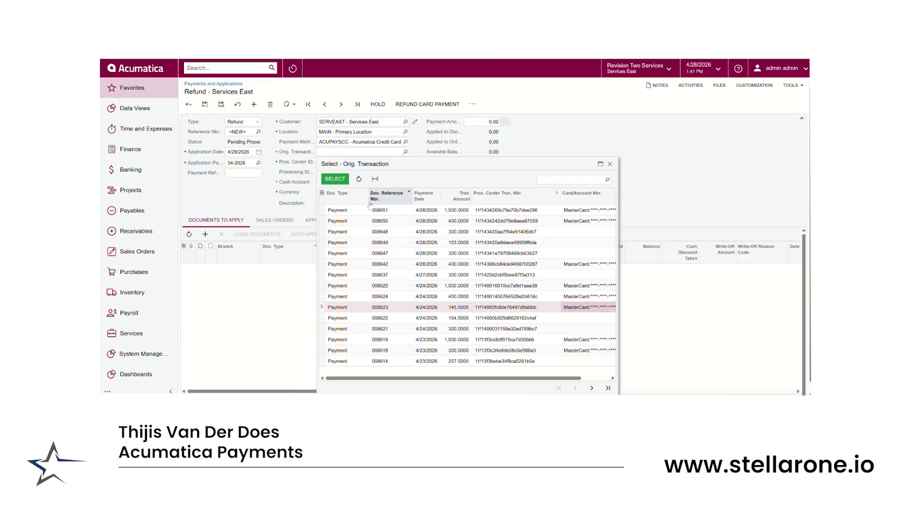
{"action": "left_click", "coordinate": [335, 179]}
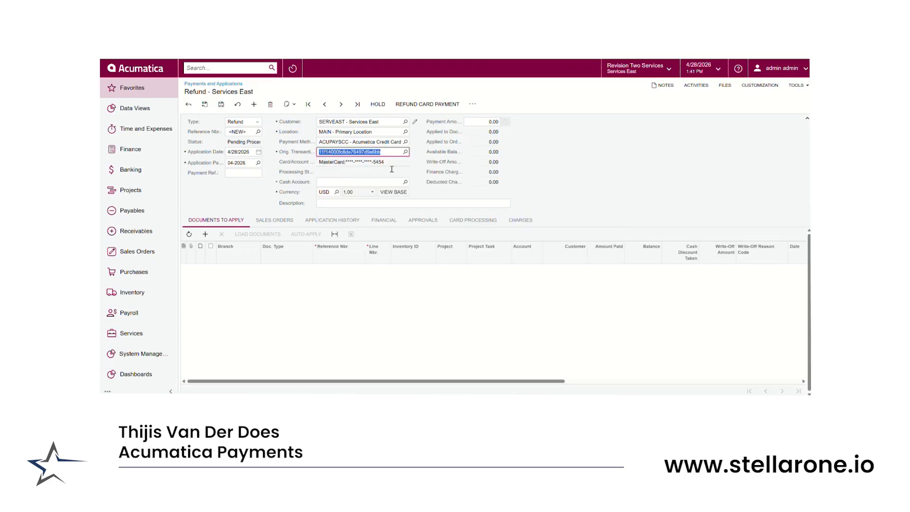
{"action": "left_click", "coordinate": [406, 182]}
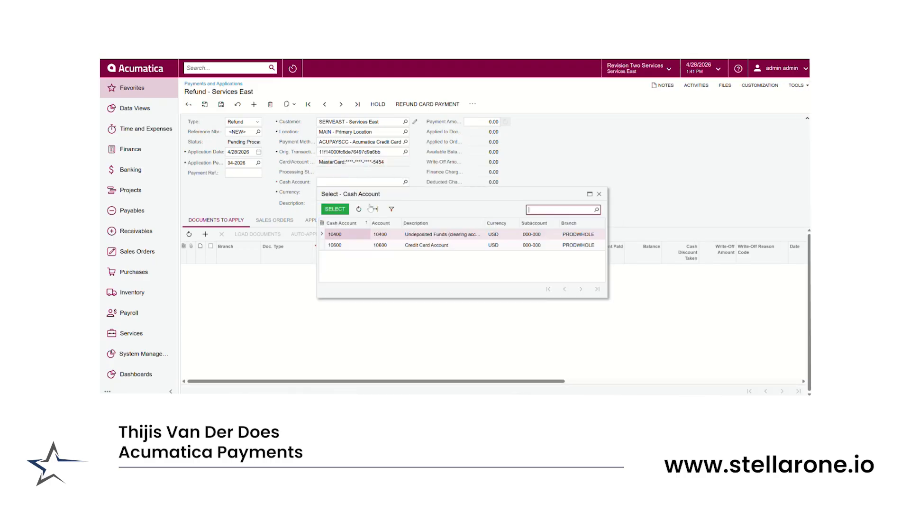
{"action": "left_click", "coordinate": [335, 209]}
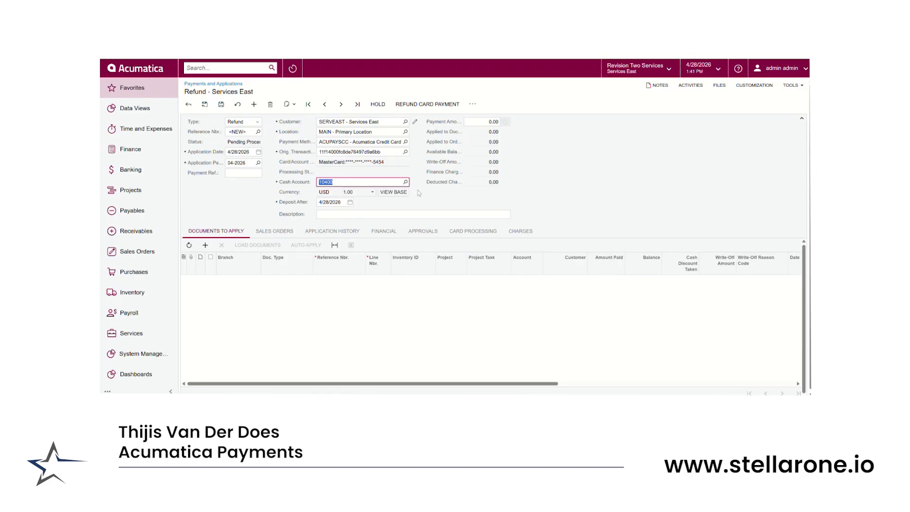
Set the refund's payment amount to 250 and save the refund
{"action": "left_click", "coordinate": [483, 123]}
{"action": "type", "text": "2"}
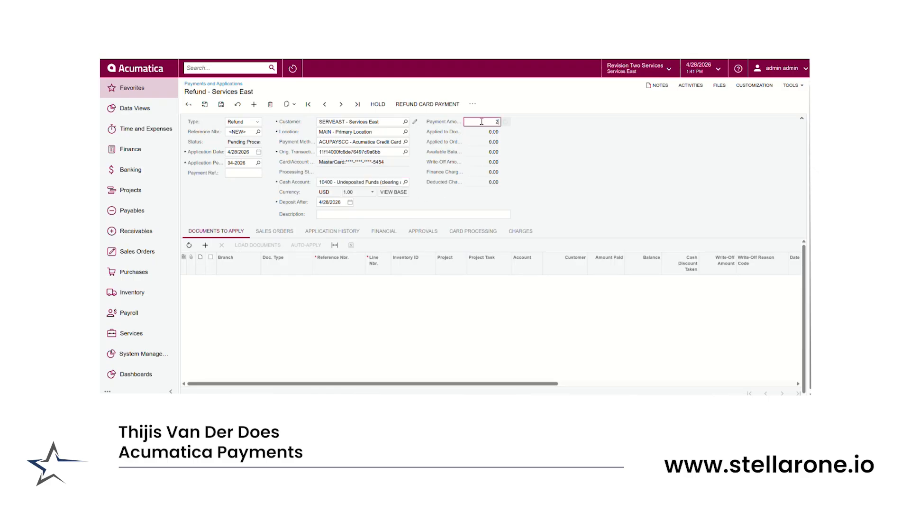
{"action": "type", "text": "50"}
{"action": "left_click", "coordinate": [530, 129]}
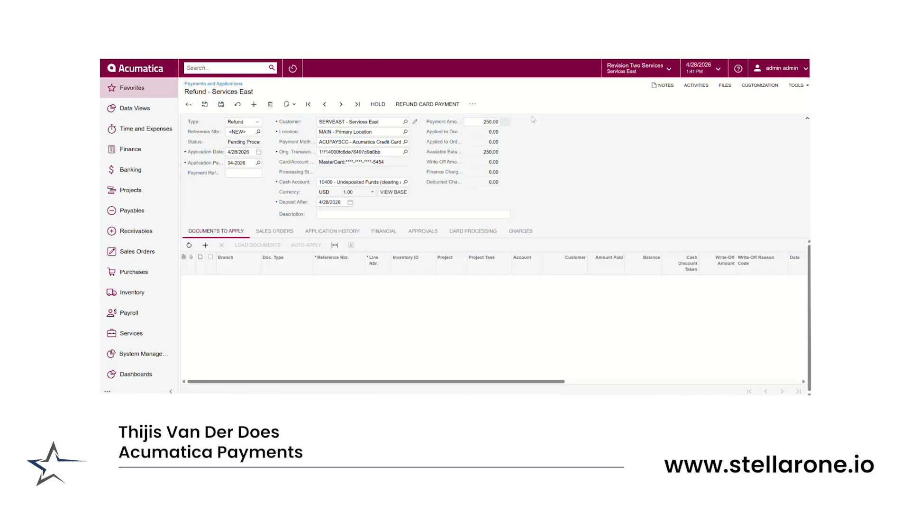
{"action": "left_click", "coordinate": [221, 104]}
Import the card settlement batches for the processing center ACUPAYS, and dismiss the processing results
{"action": "left_click", "coordinate": [127, 170]}
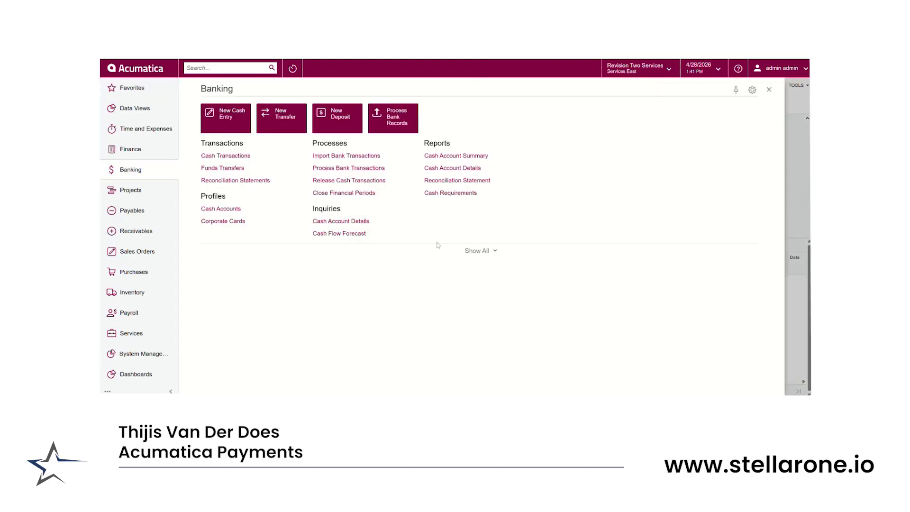
{"action": "left_click", "coordinate": [489, 255]}
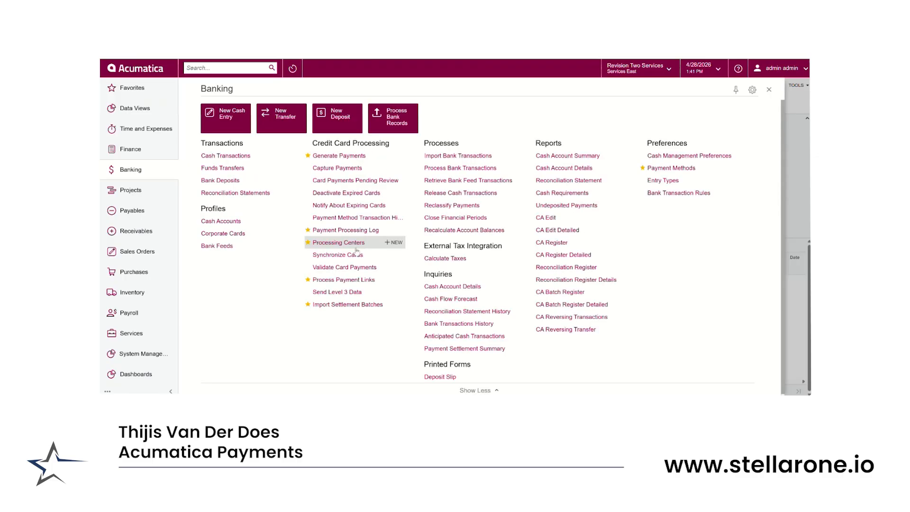
{"action": "left_click", "coordinate": [339, 305]}
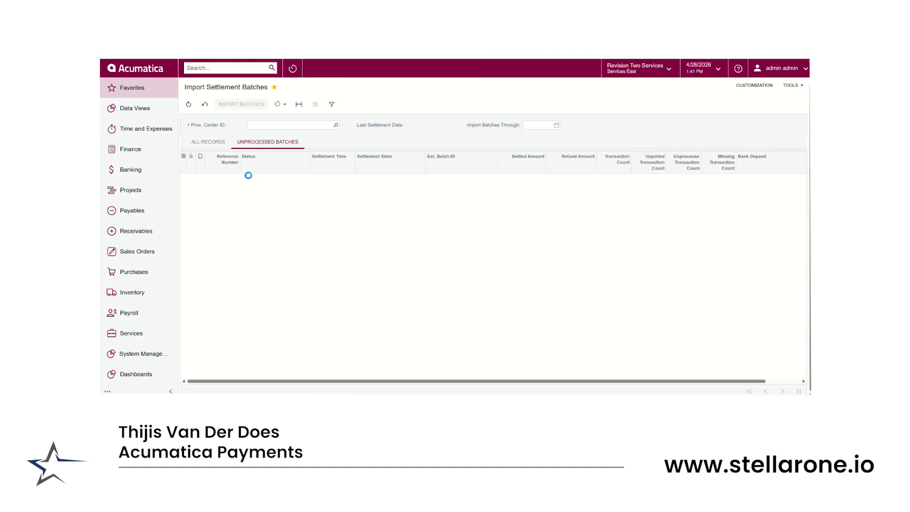
{"action": "left_click", "coordinate": [336, 126]}
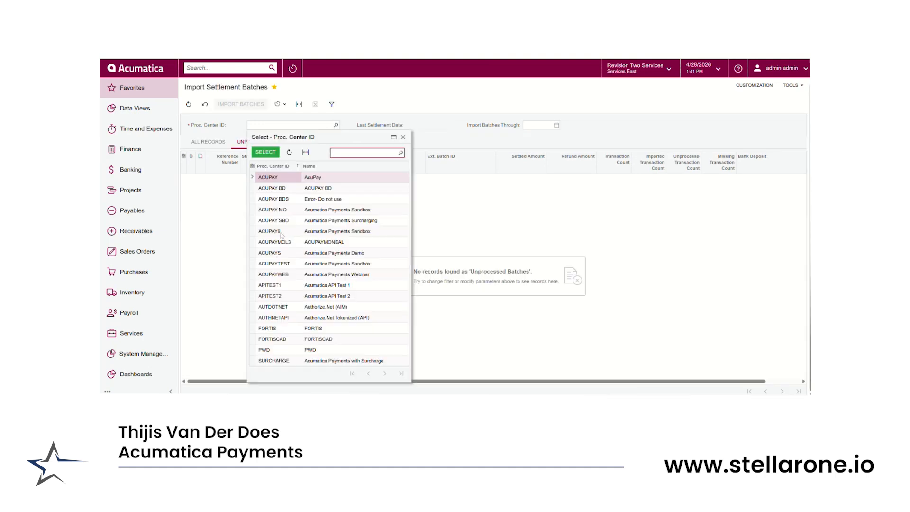
{"action": "left_click", "coordinate": [277, 254]}
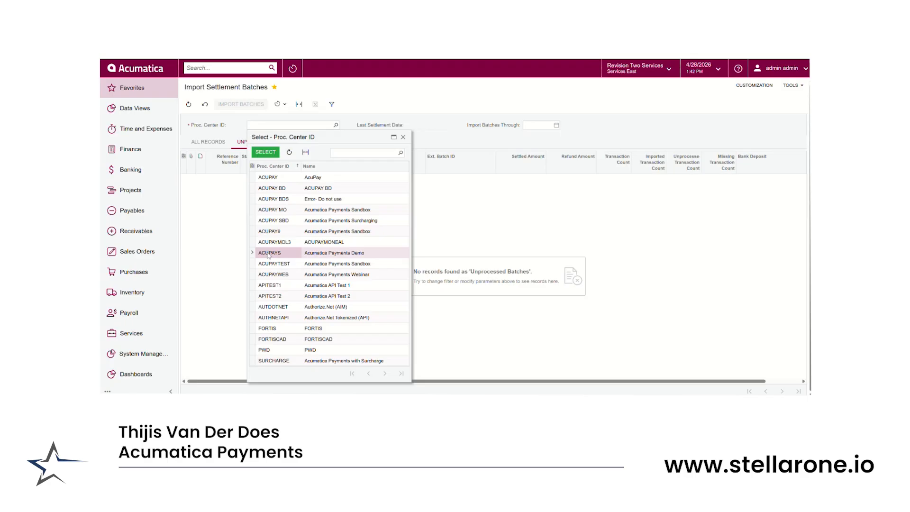
{"action": "left_click", "coordinate": [265, 152]}
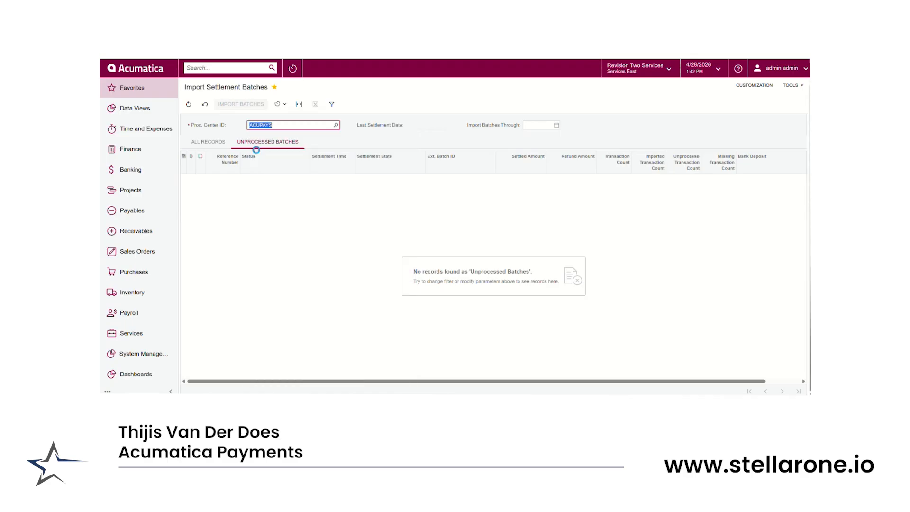
{"action": "left_click", "coordinate": [240, 105]}
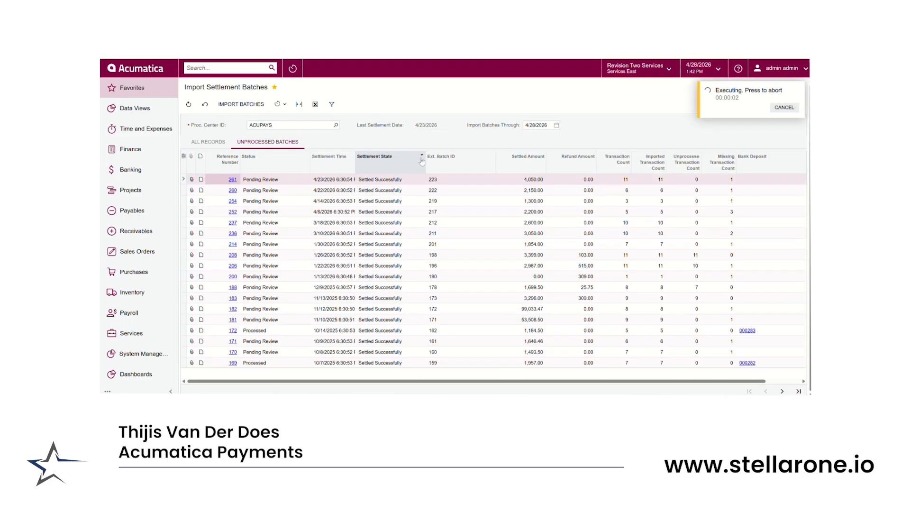
{"action": "left_click", "coordinate": [279, 104]}
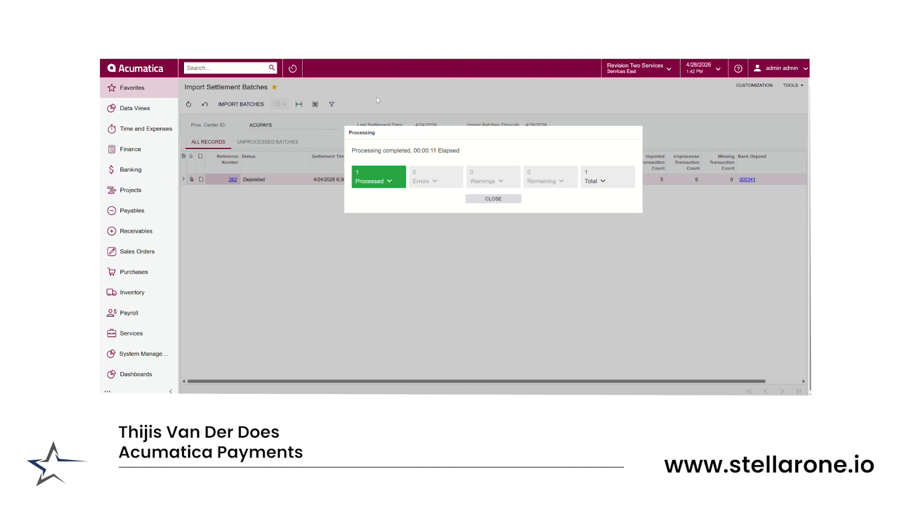
{"action": "left_click", "coordinate": [493, 199]}
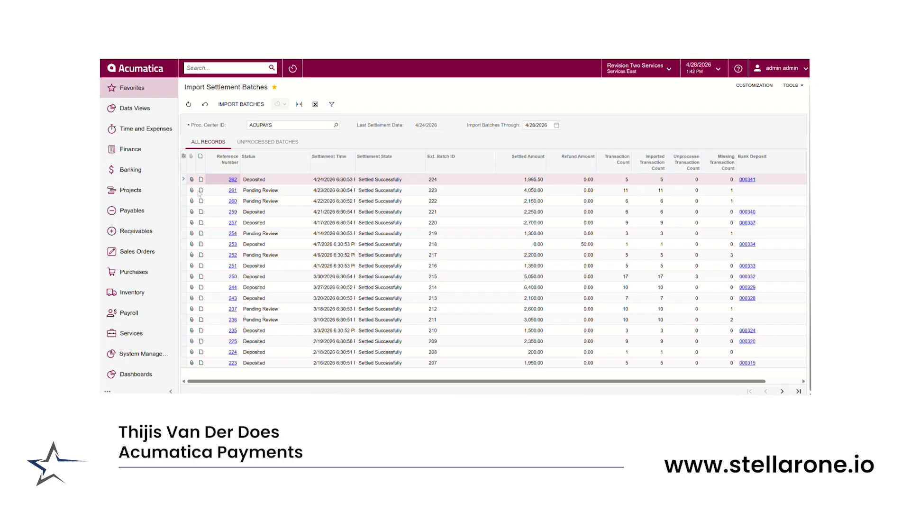
Open the 4/24/2026 settlement batch, release its linked bank deposit, and return to the batch
{"action": "left_click", "coordinate": [232, 180]}
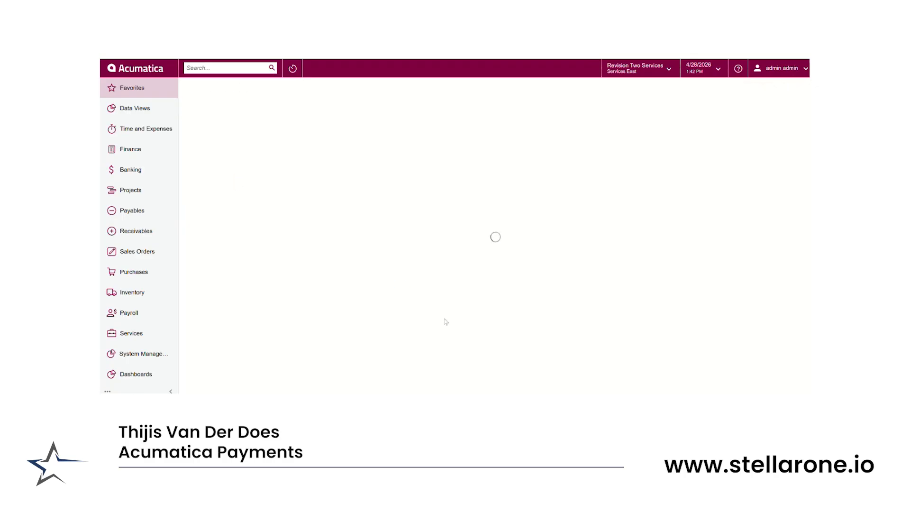
{"action": "left_click_drag", "start_coordinate": [726, 394], "coordinate": [741, 395]}
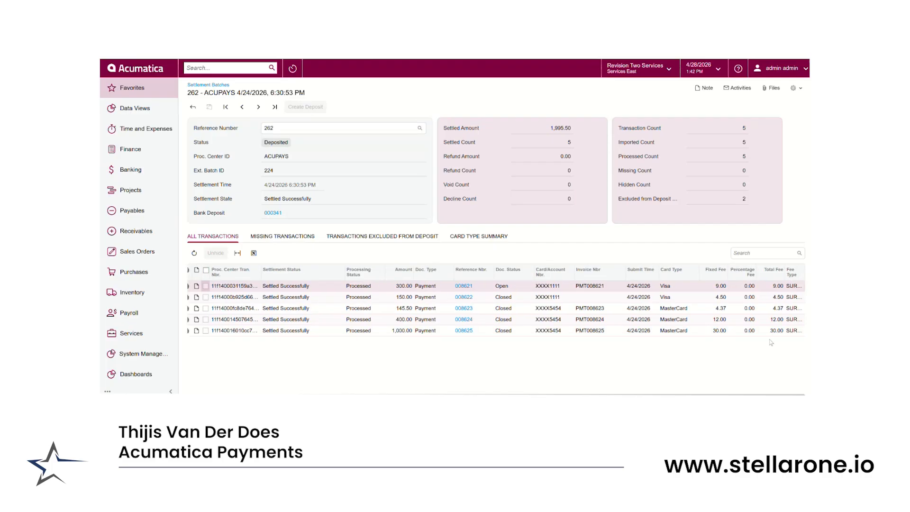
{"action": "left_click", "coordinate": [272, 213]}
{"action": "left_click", "coordinate": [376, 86]}
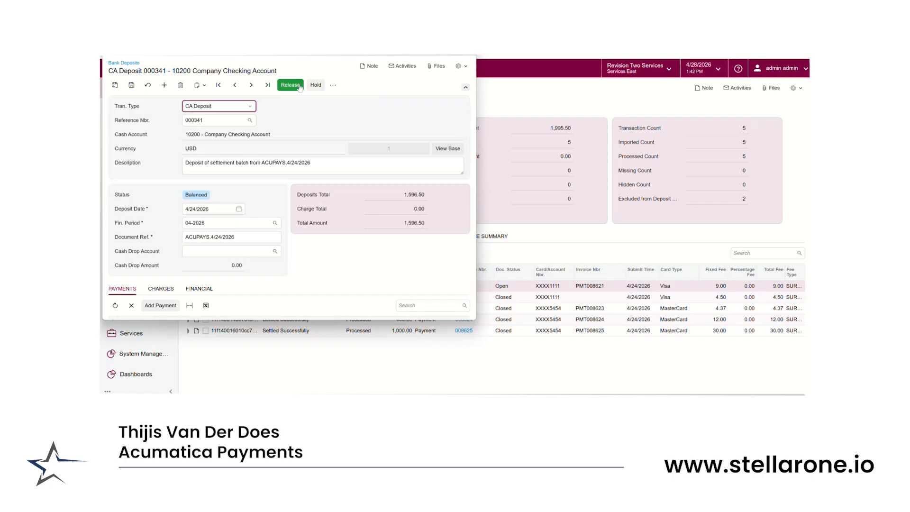
{"action": "left_click", "coordinate": [295, 86]}
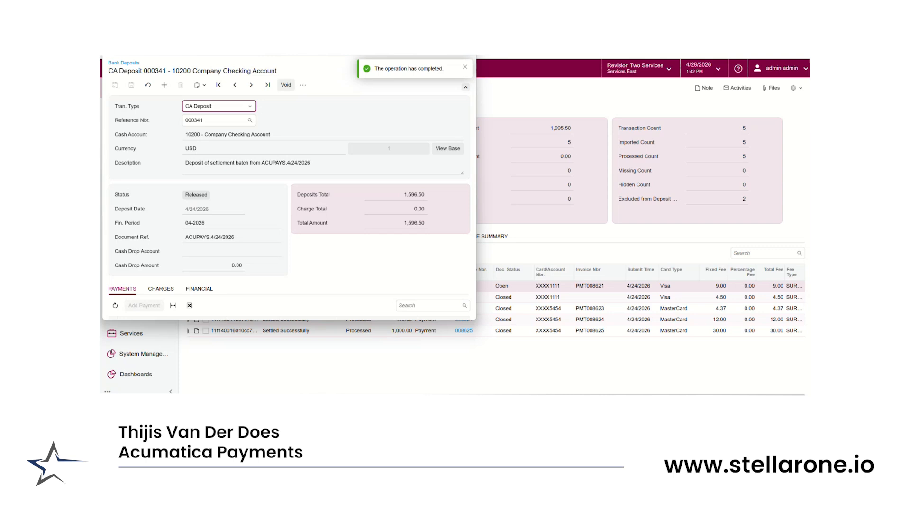
{"action": "left_click", "coordinate": [467, 42]}
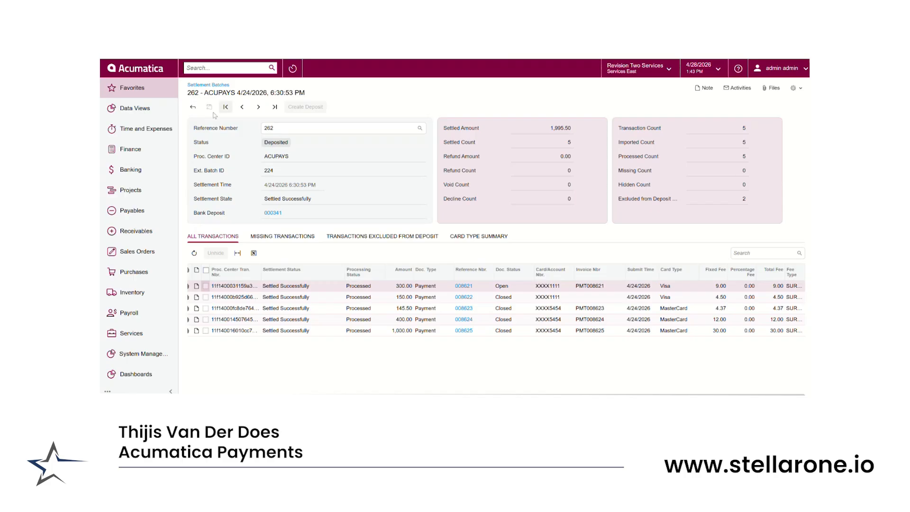
Open the System Management workspace
{"action": "left_click", "coordinate": [136, 355]}
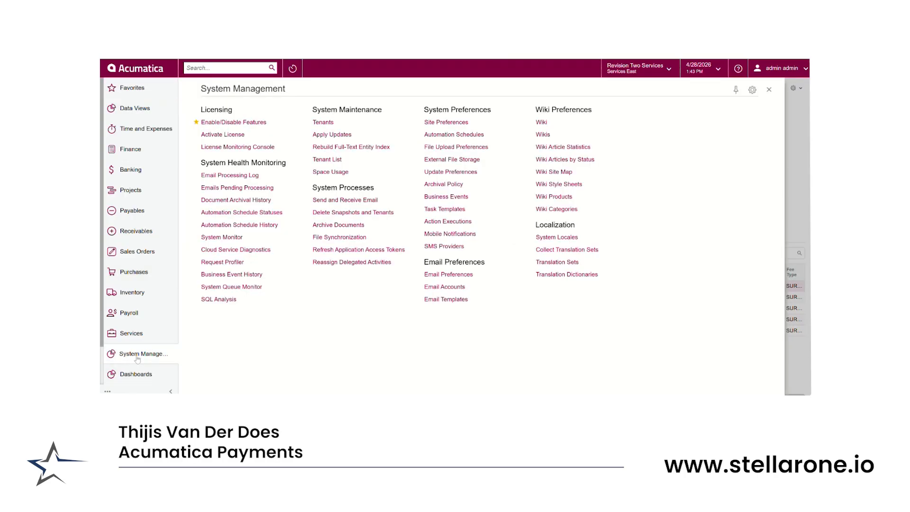